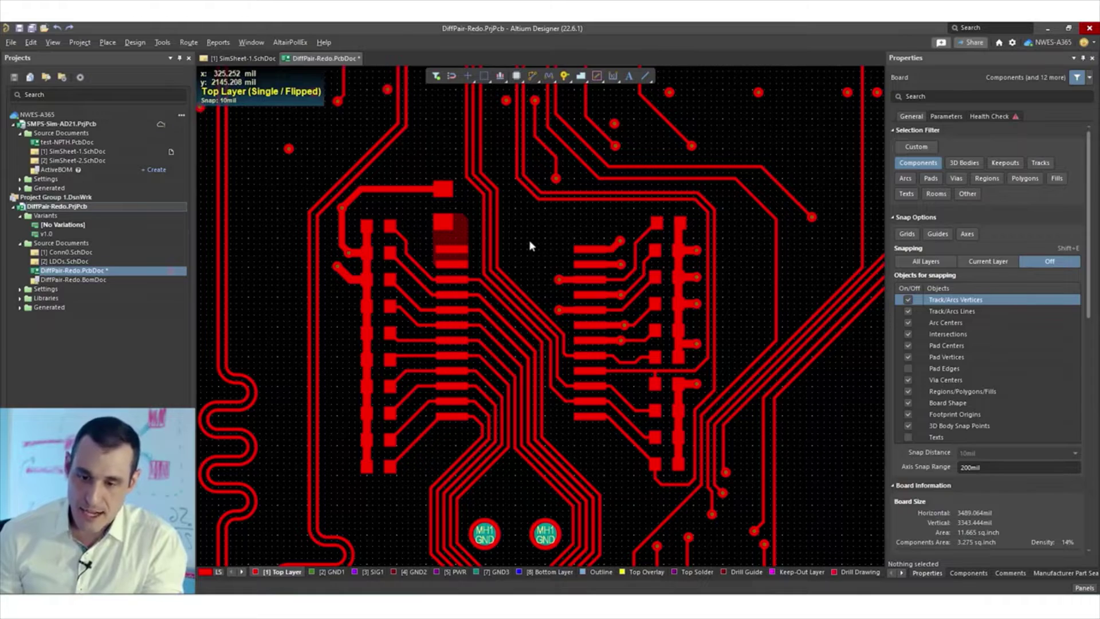
Try moving the two lowest 10K resistors of the column left of U4 downward, and undo the move.
right_drag(528, 237, 586, 195)
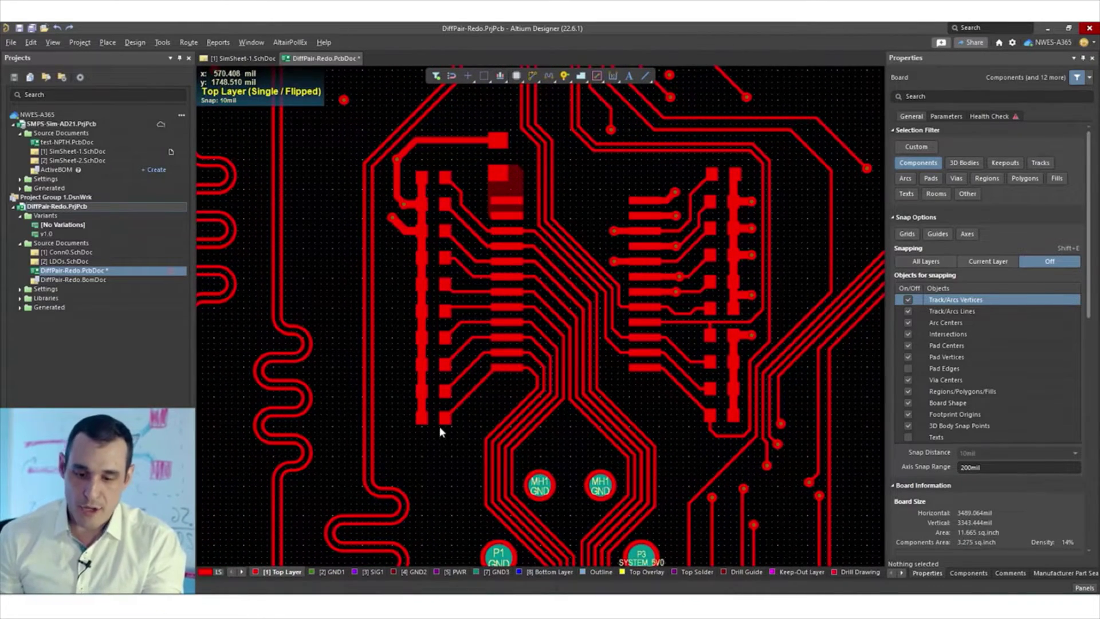
ctrl+scroll(439, 426, up, 2)
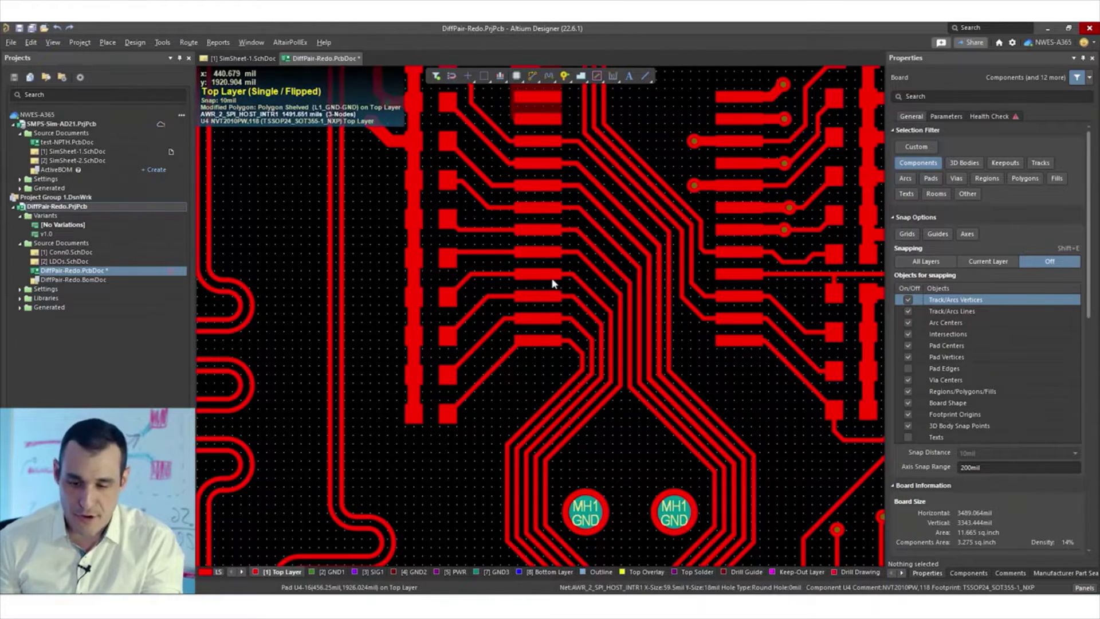
ctrl+scroll(553, 283, down, 3)
right_drag(564, 255, 497, 366)
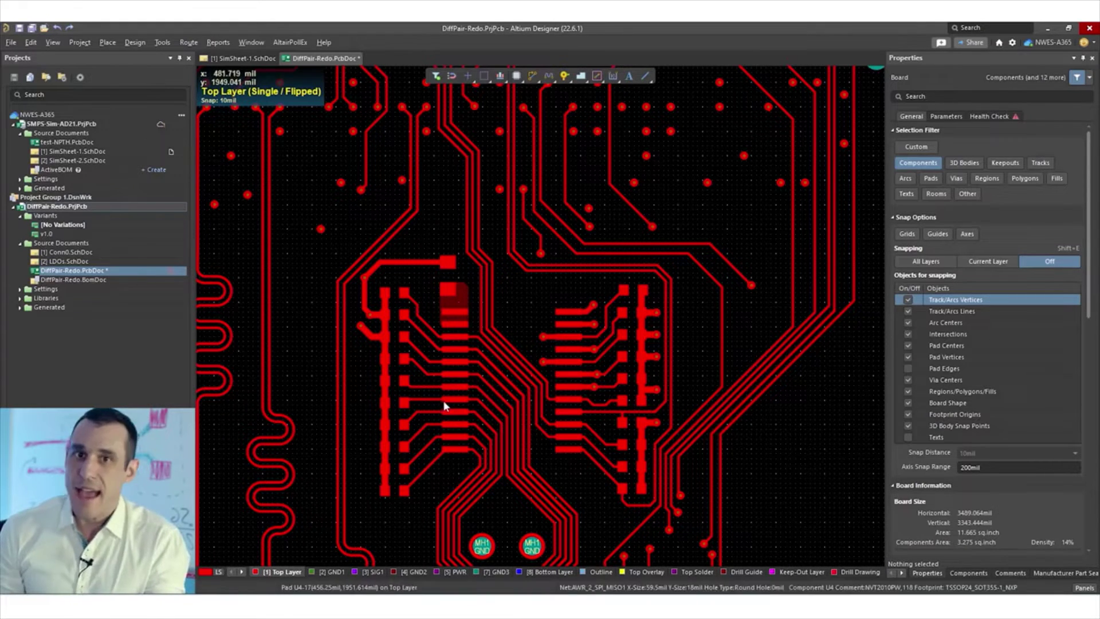
ctrl+scroll(445, 424, up, 6)
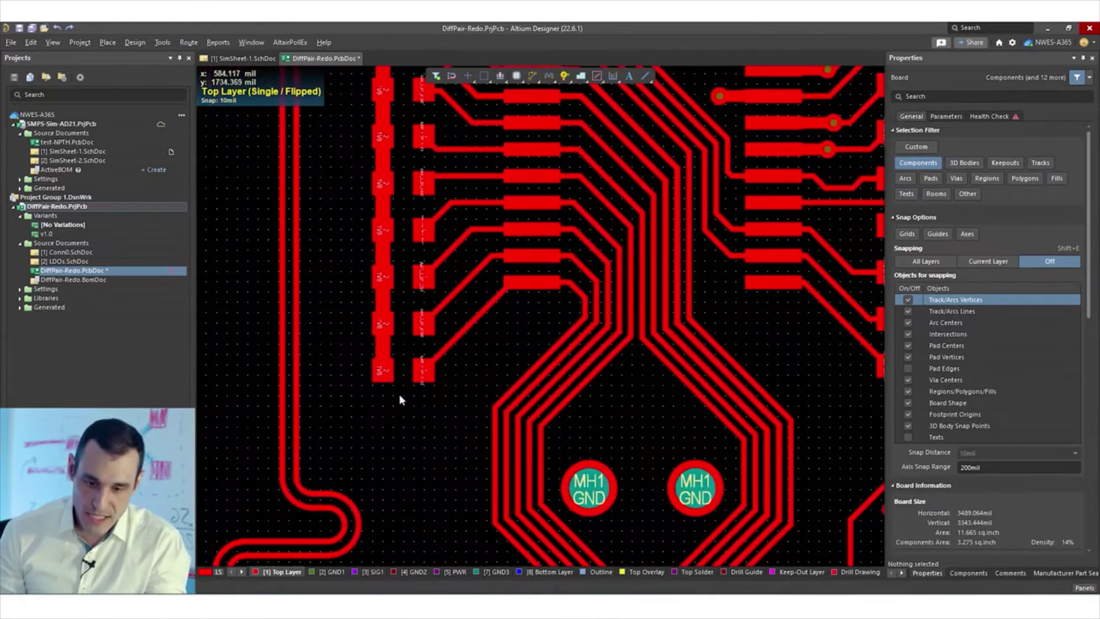
click(436, 310)
right_drag(394, 441, 418, 383)
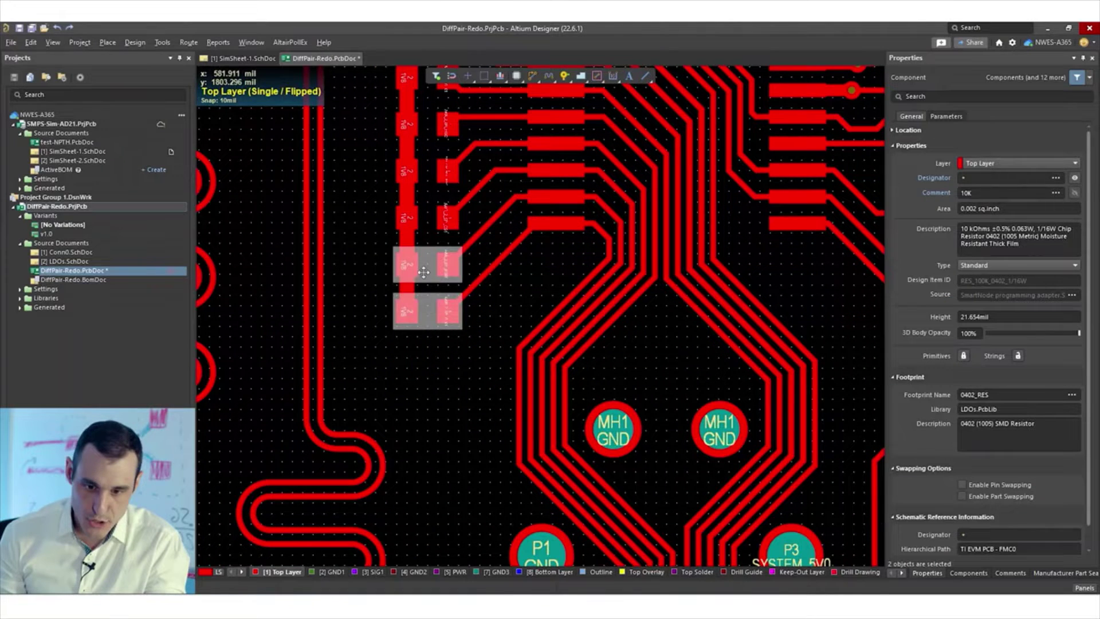
drag(425, 276, 427, 382)
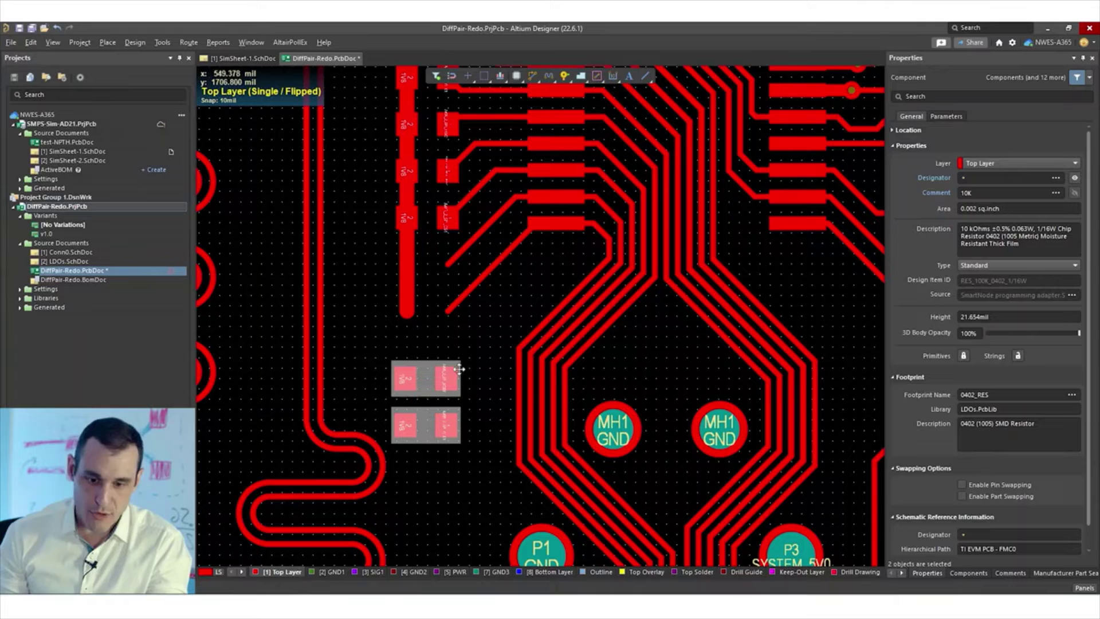
key(ctrl+z)
scroll(485, 378, up, 2)
click(485, 404)
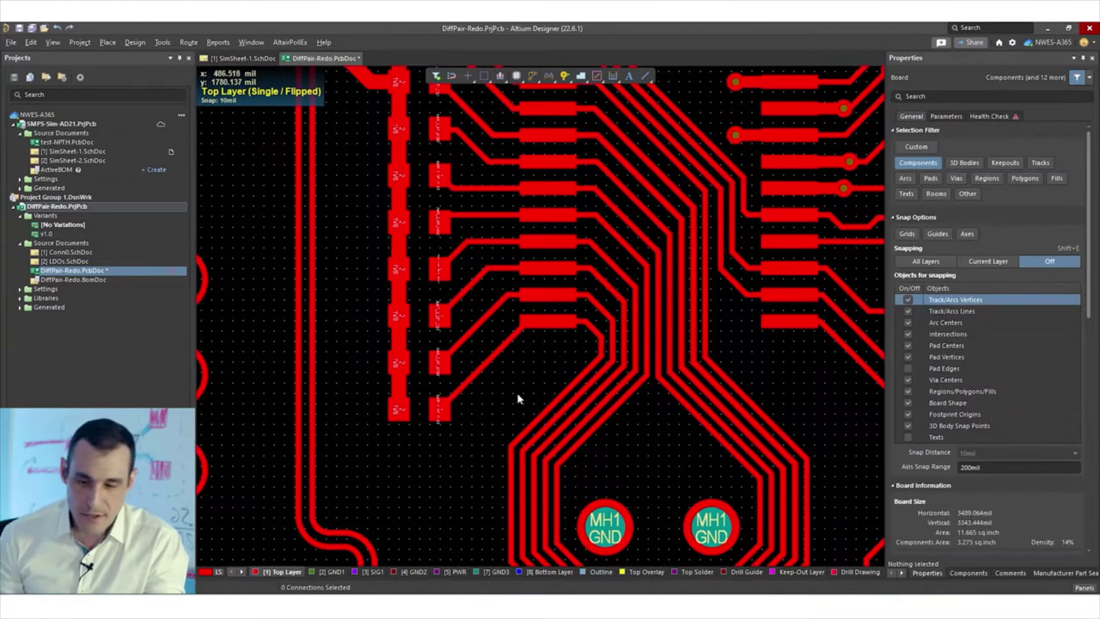
Try moving component U4 sideways toward the resistor column on its right, undo the move, and deselect it.
ctrl+scroll(546, 352, down, 2)
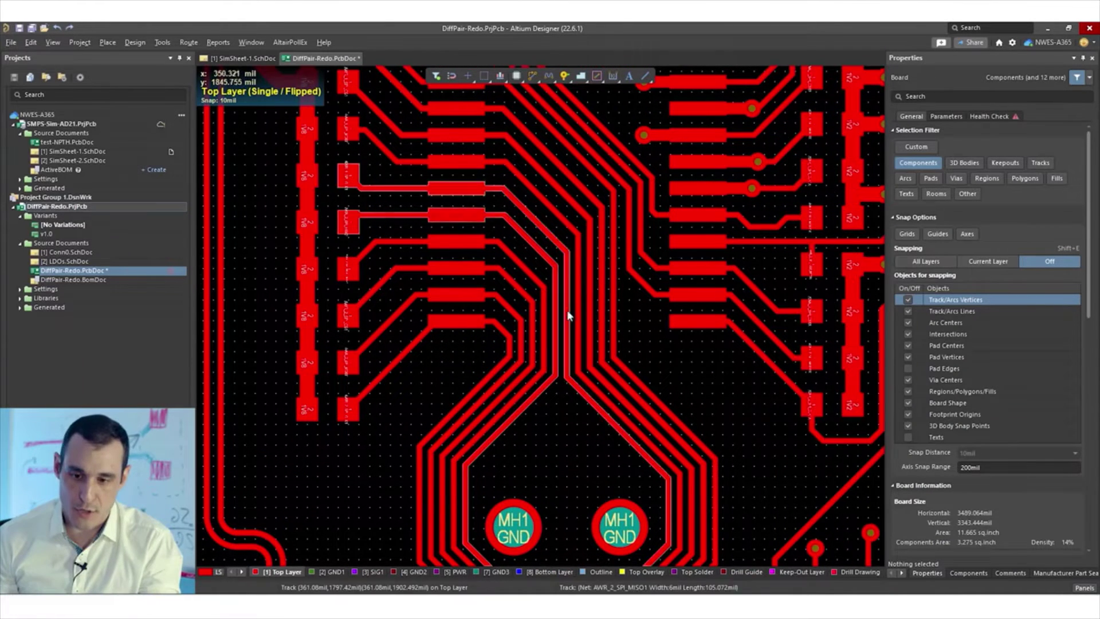
click(600, 148)
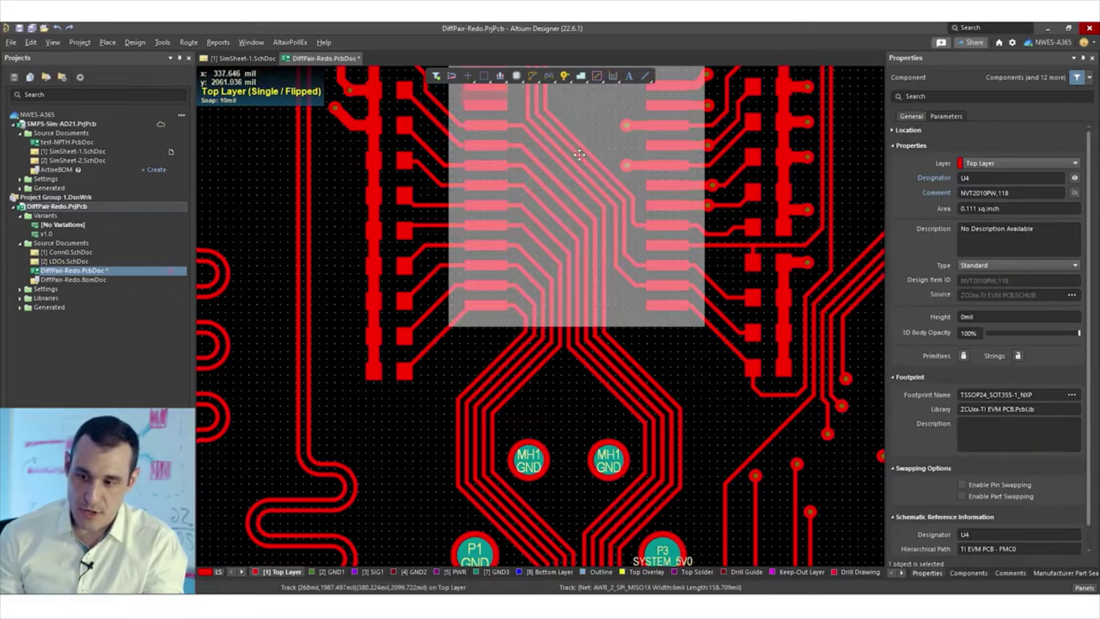
right_drag(599, 140, 485, 310)
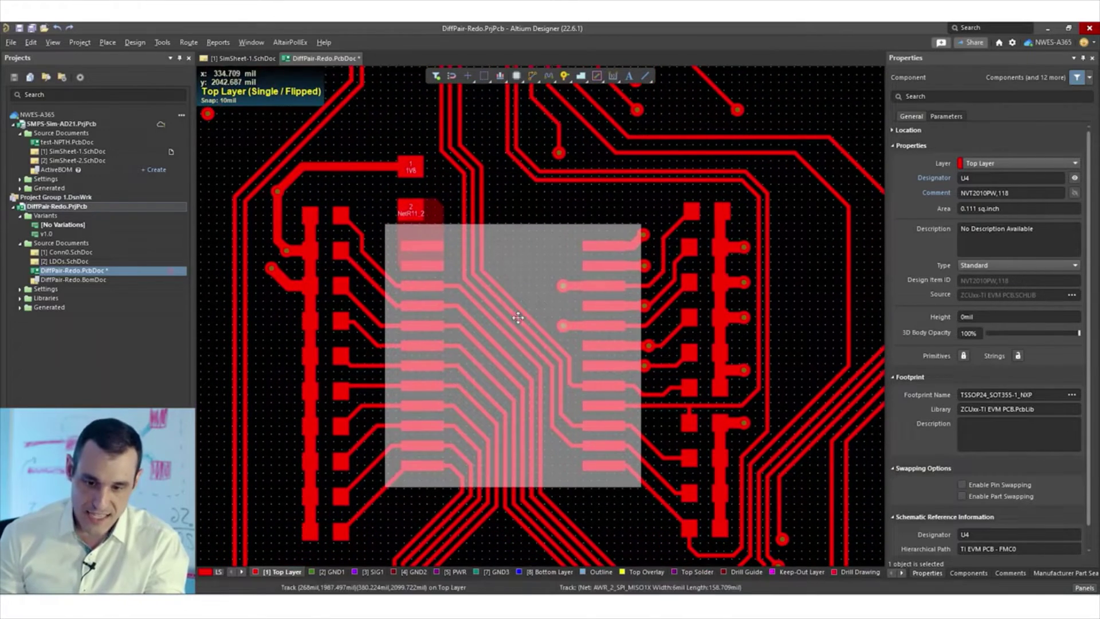
drag(484, 309, 642, 303)
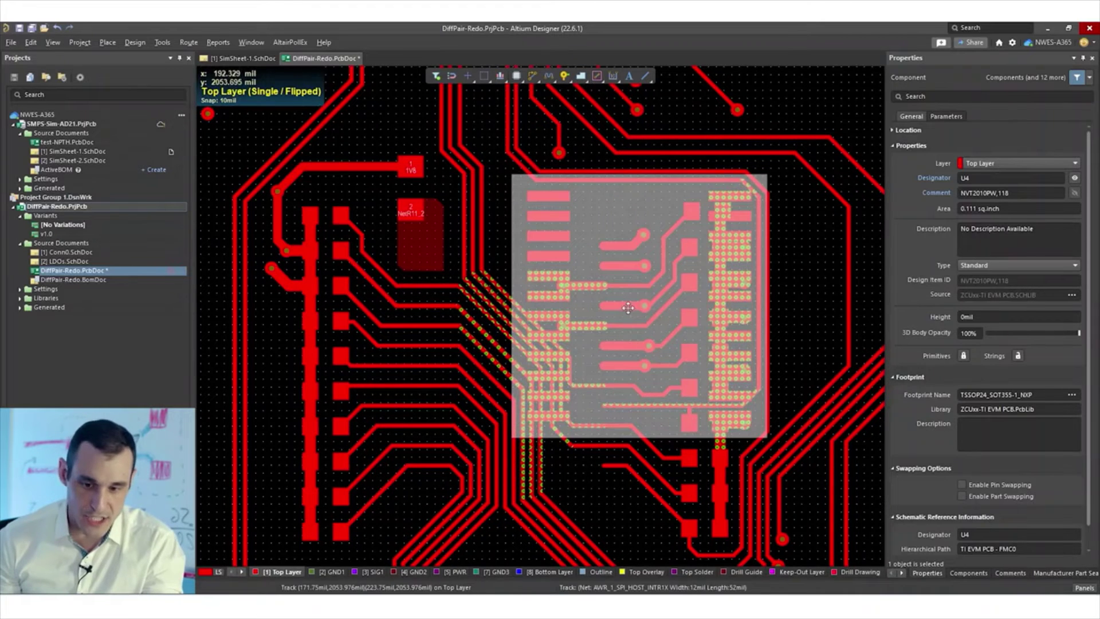
key(ctrl+z)
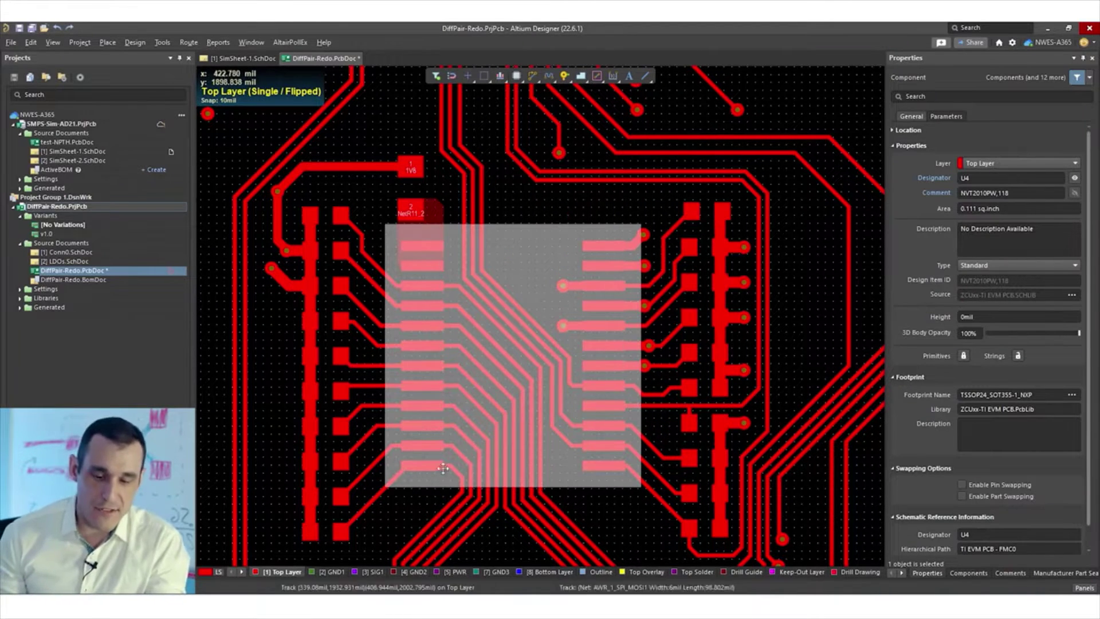
click(816, 274)
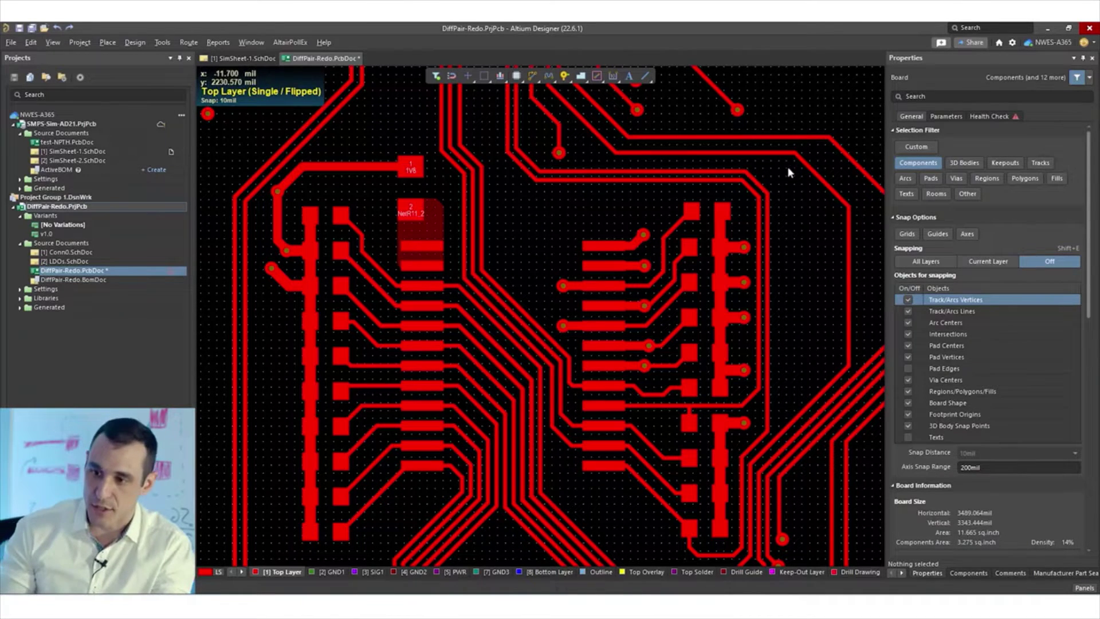
Enable Component re-route in the PCB Editor's Interactive Routing preferences and accept the change.
click(1012, 44)
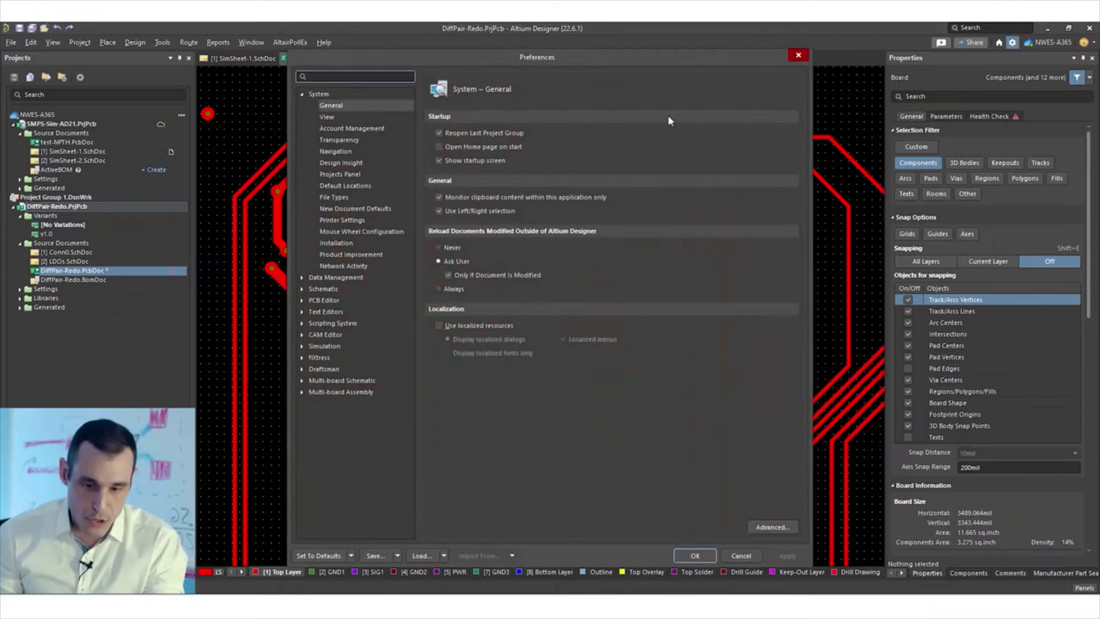
click(742, 557)
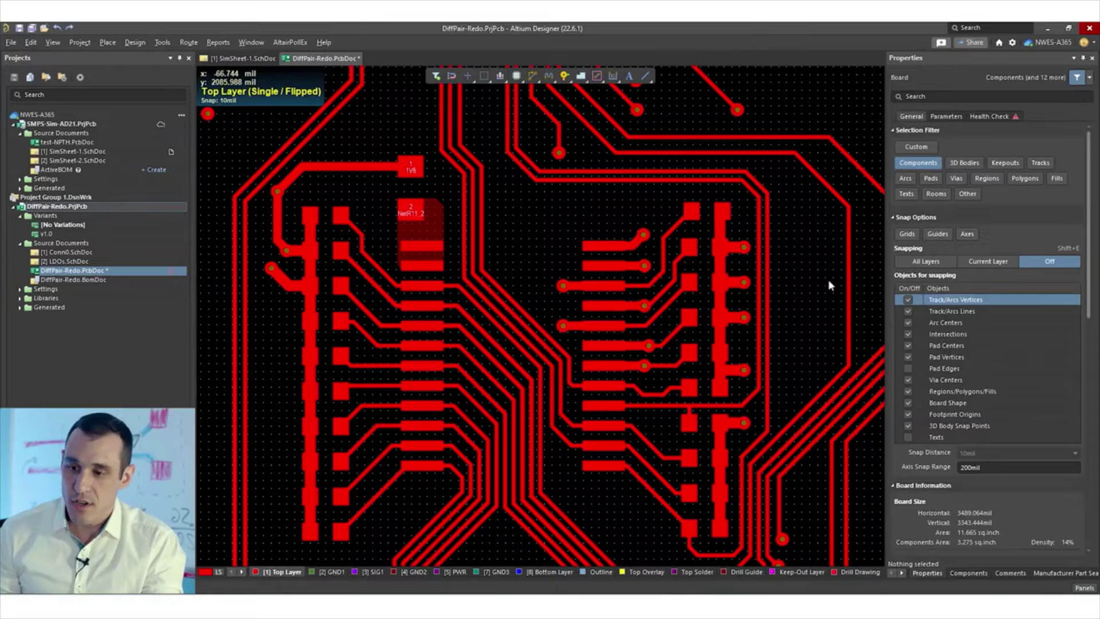
click(1013, 43)
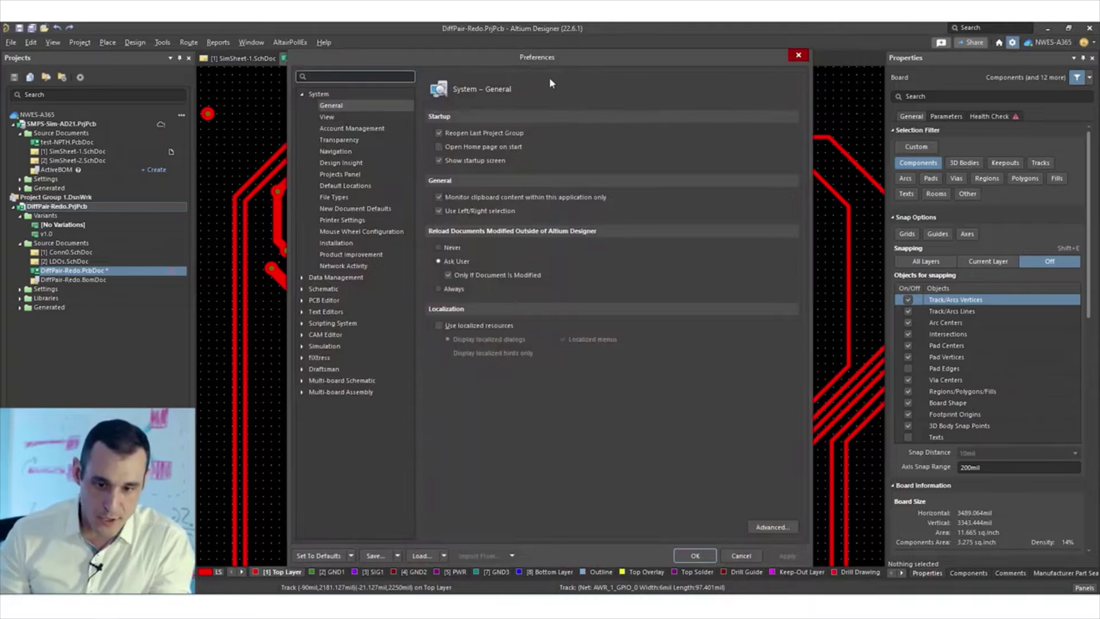
click(303, 301)
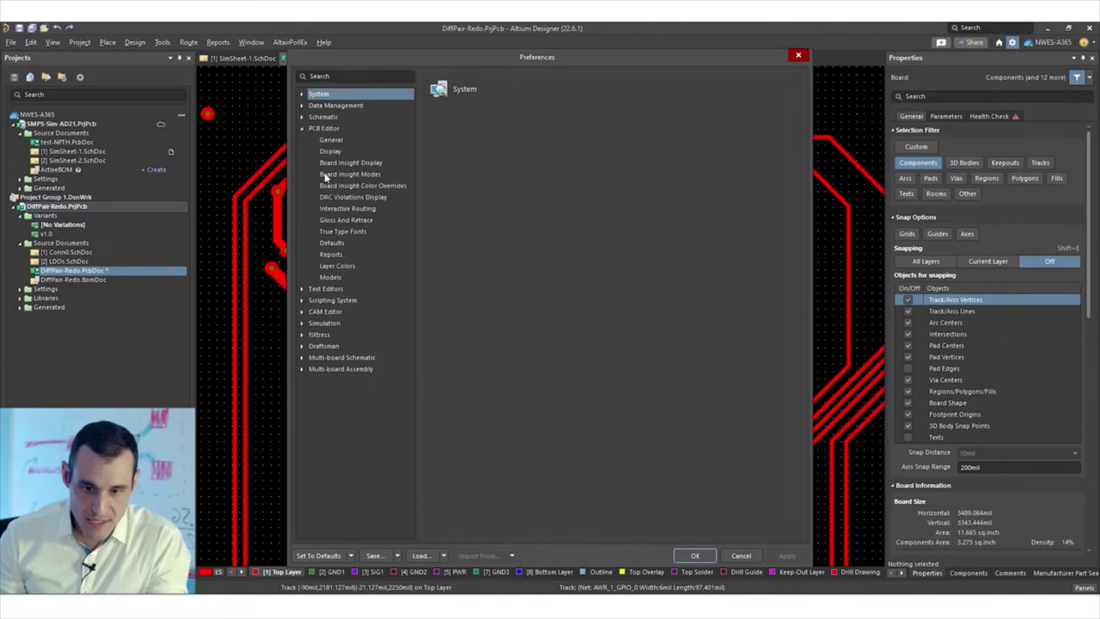
click(325, 128)
click(337, 141)
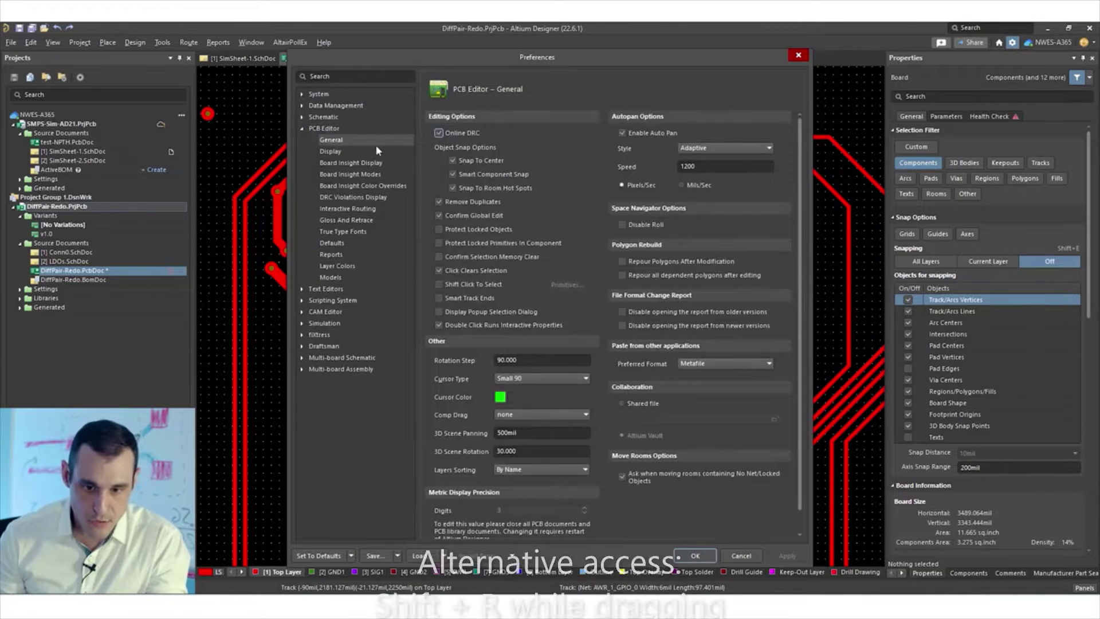
click(365, 210)
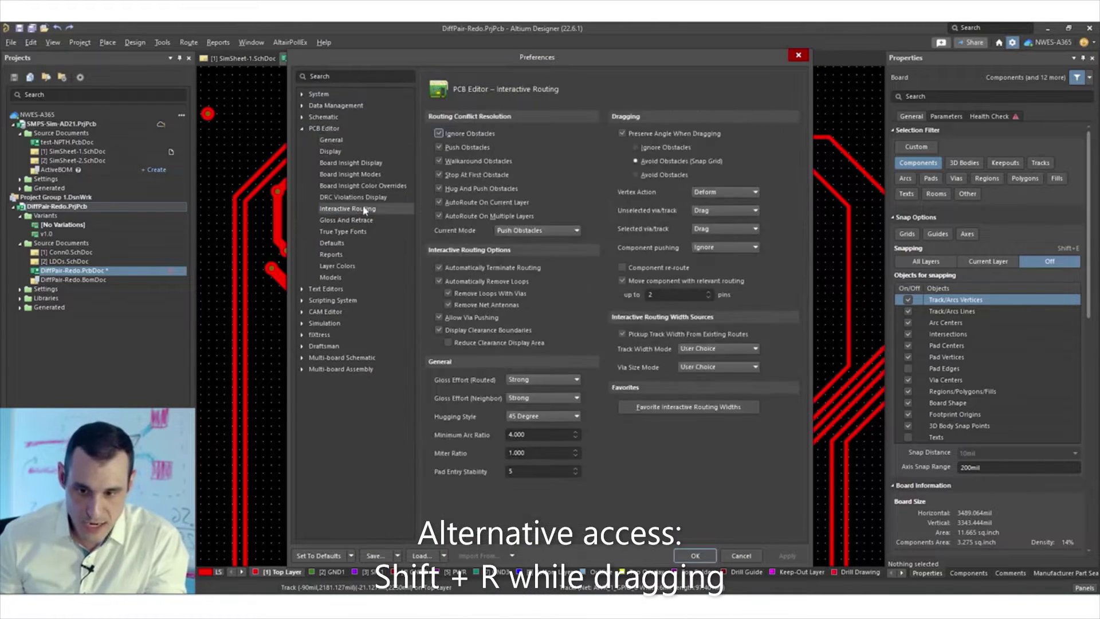
click(623, 267)
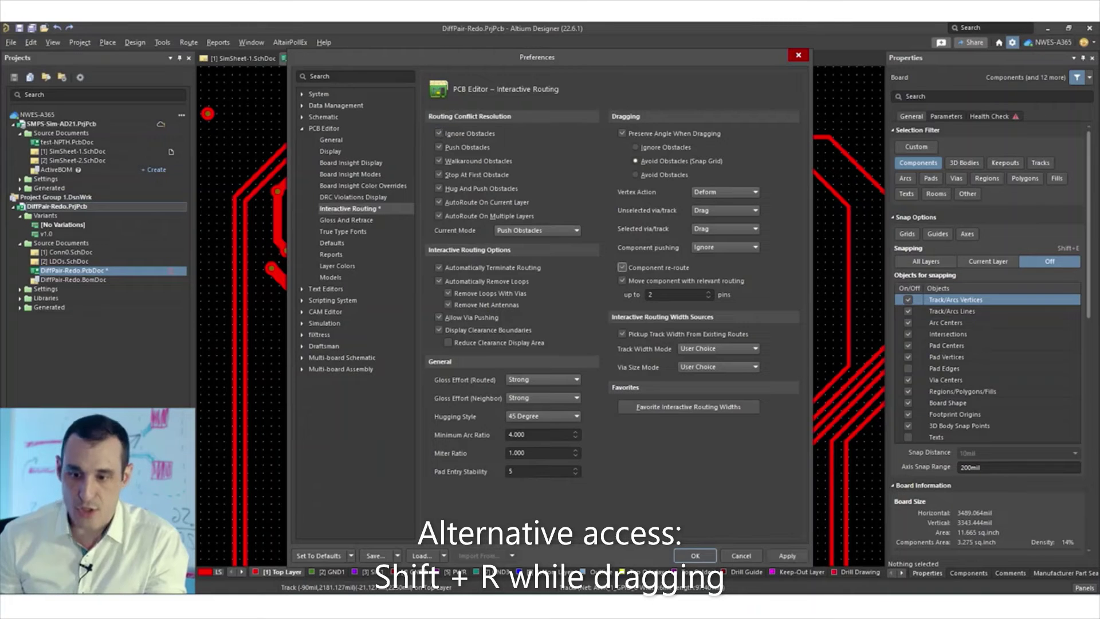
click(694, 555)
Try moving resistor R52, the lowest of the column left of U4, straight down into the empty board area.
ctrl+scroll(584, 221, up, 2)
right_drag(585, 222, 646, 170)
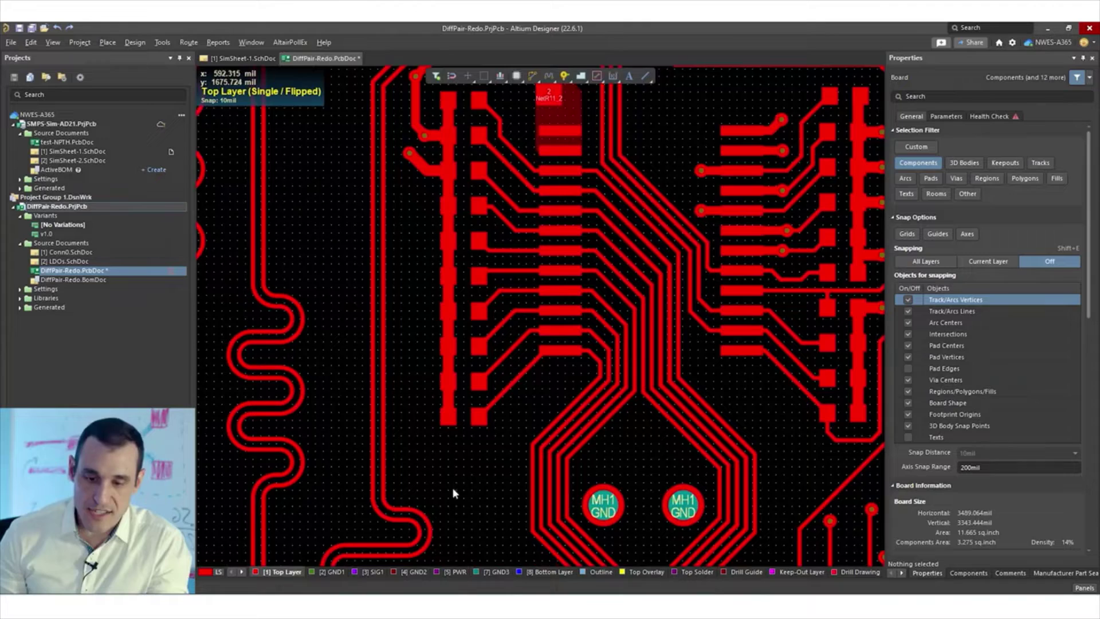
right_drag(454, 491, 503, 342)
ctrl+scroll(493, 344, up, 3)
ctrl+scroll(496, 367, up, 1)
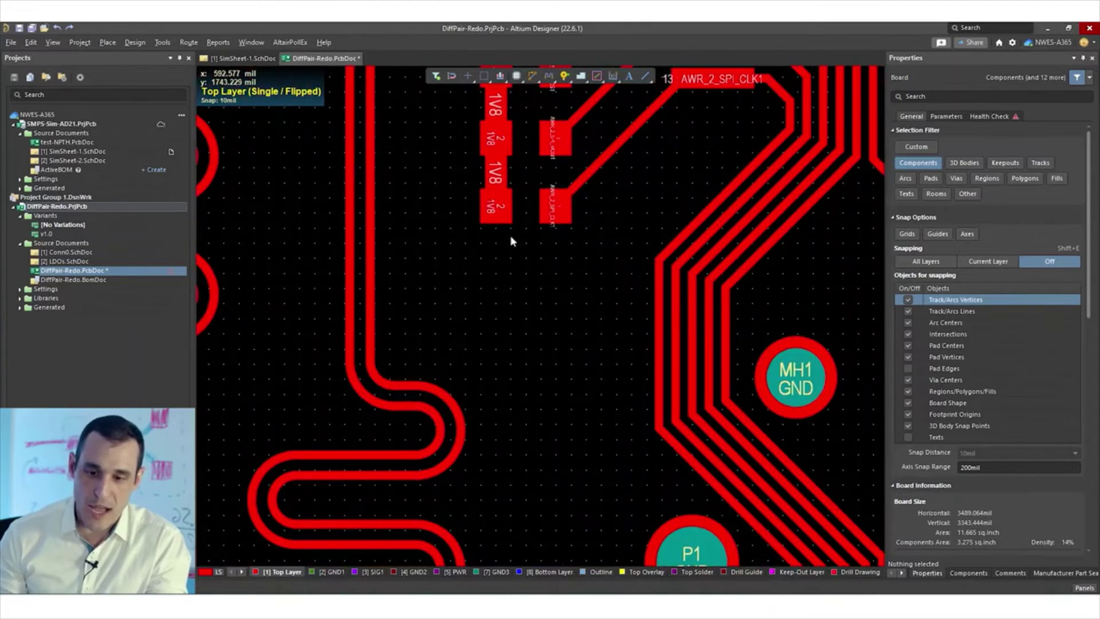
click(528, 205)
drag(522, 209, 550, 497)
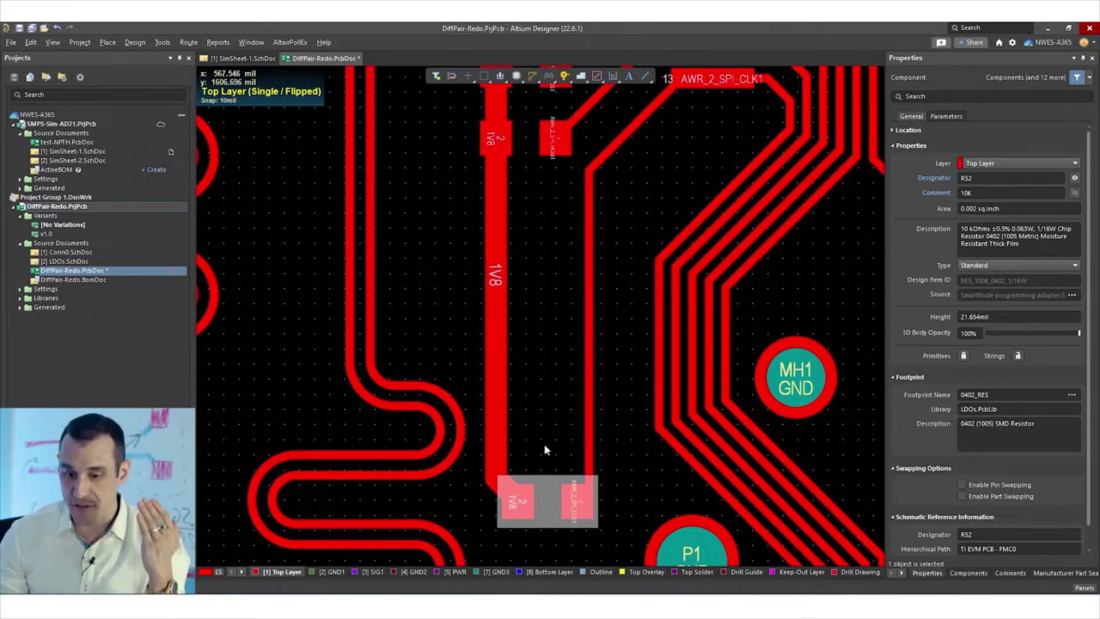
ctrl+scroll(516, 384, down, 3)
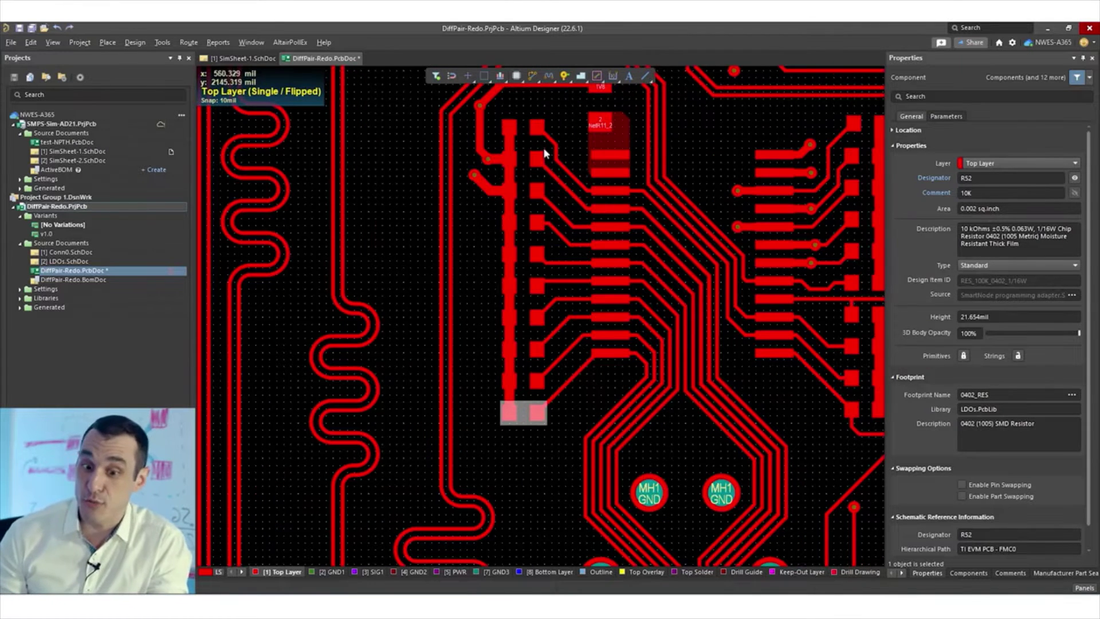
Move all ten resistors of the column left of U4 straight down together, inspect the re-routed traces, and clear the selection.
drag(549, 109, 497, 458)
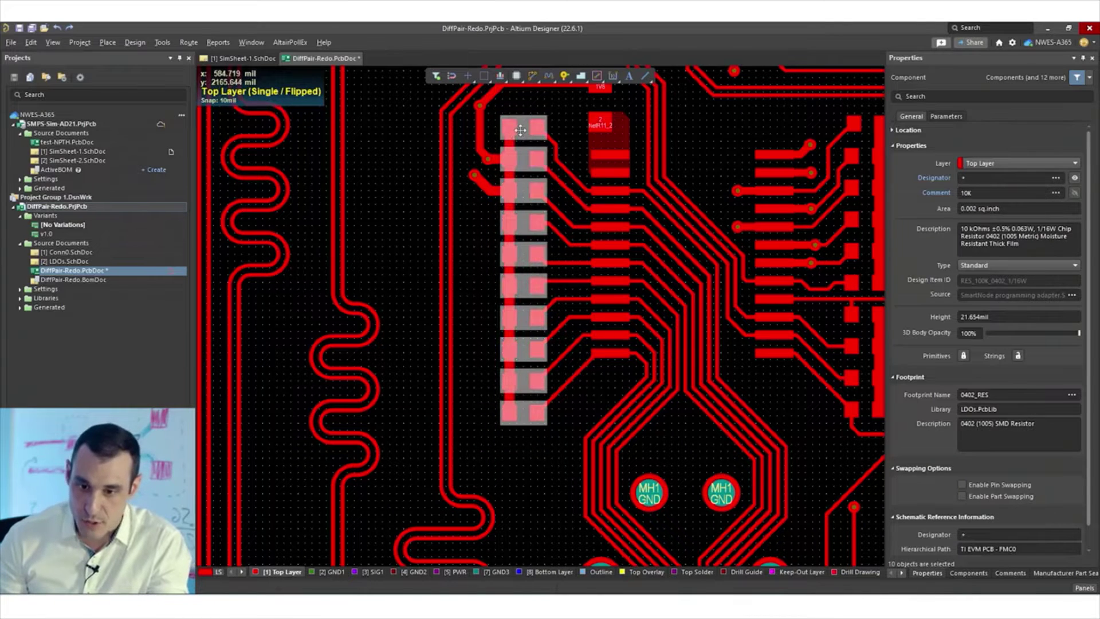
drag(521, 130, 520, 228)
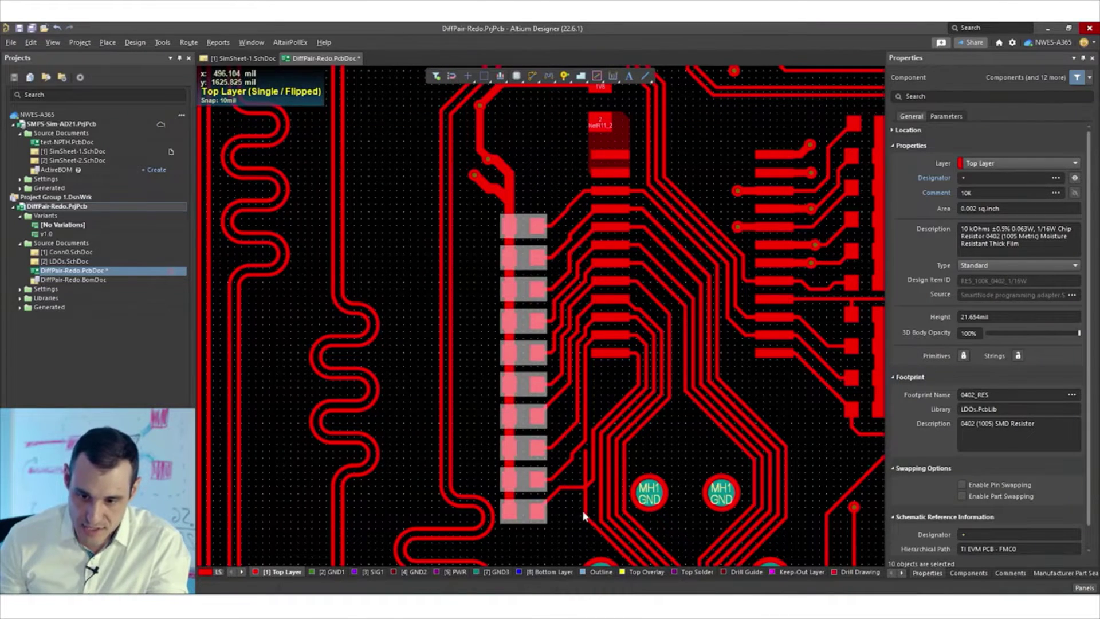
ctrl+scroll(585, 516, up, 5)
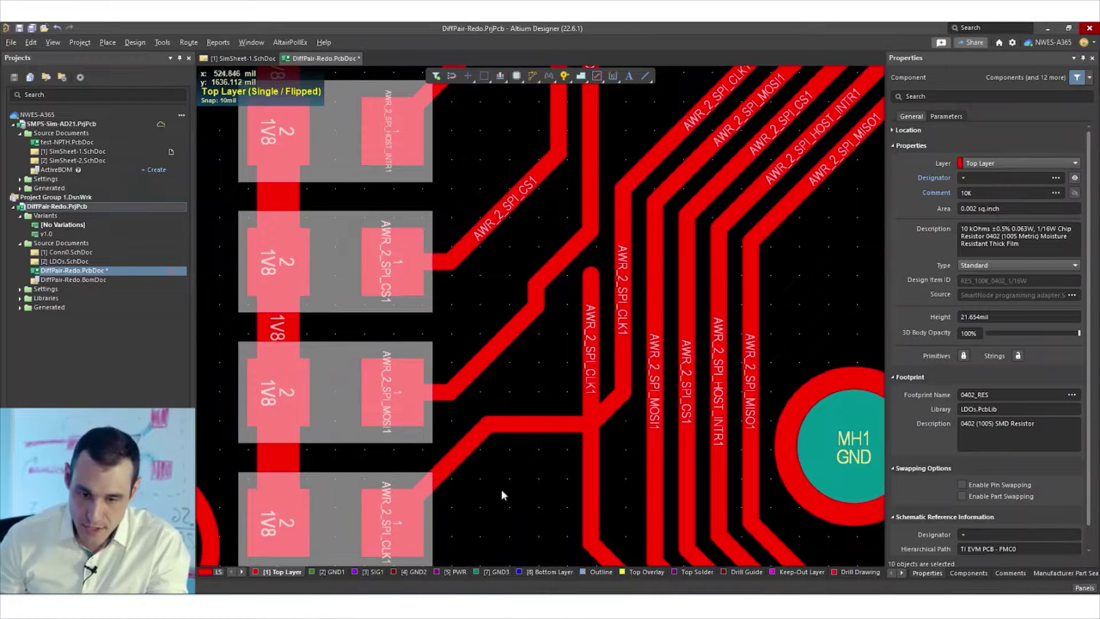
scroll(515, 385, down, 3)
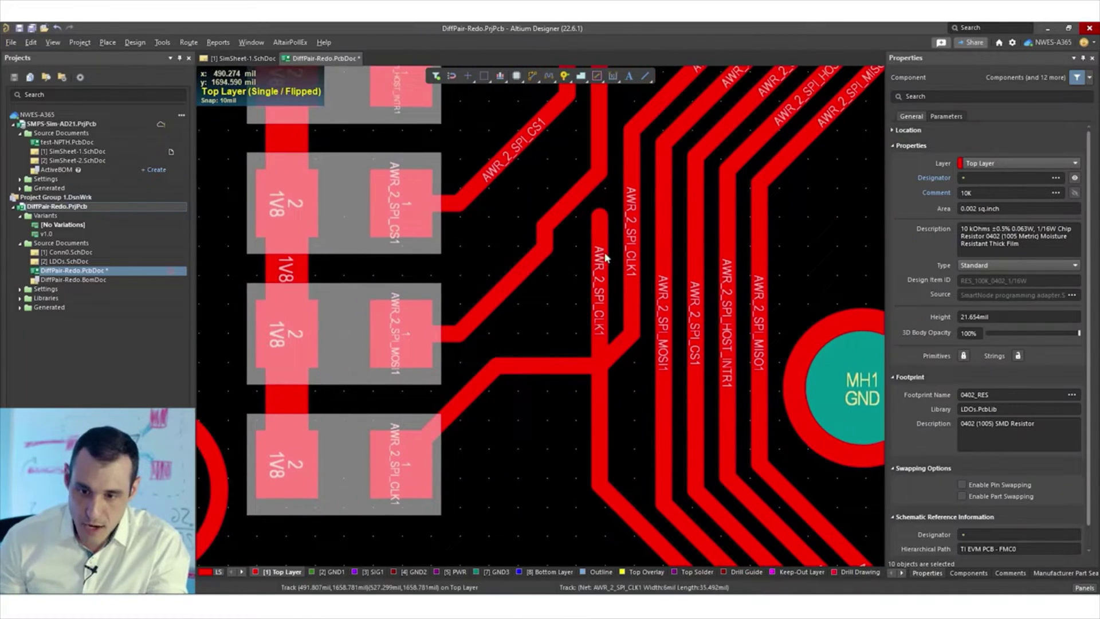
key(x)
key(a)
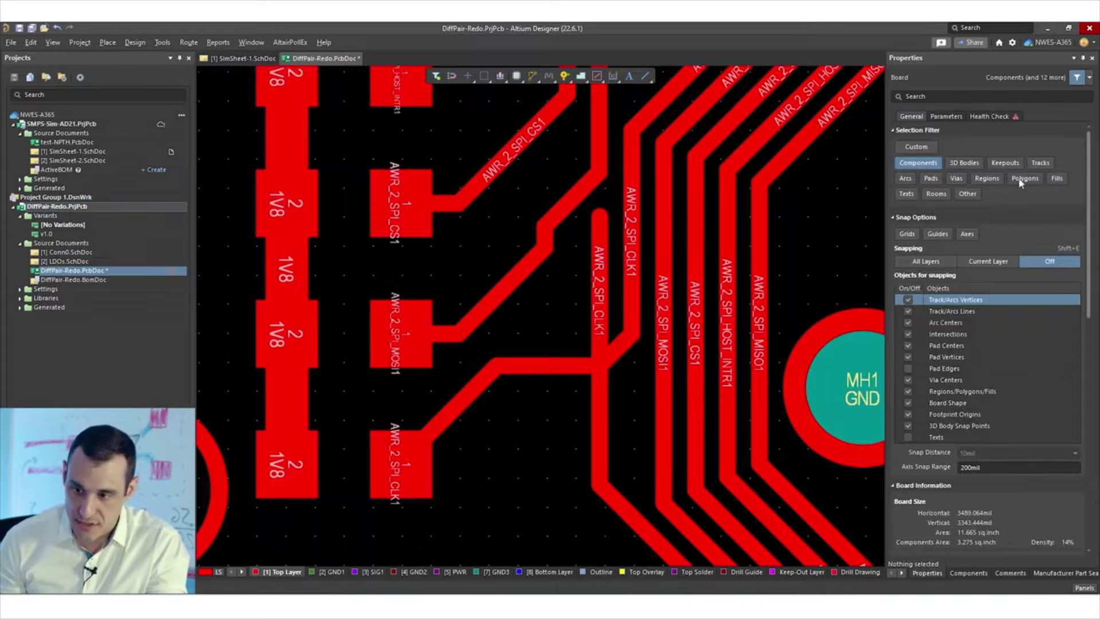
Allow tracks in the selection filter and shorten the dangling vertical AWR_2_SPI_CLK1 stub down to its trace junction.
click(1041, 162)
click(603, 241)
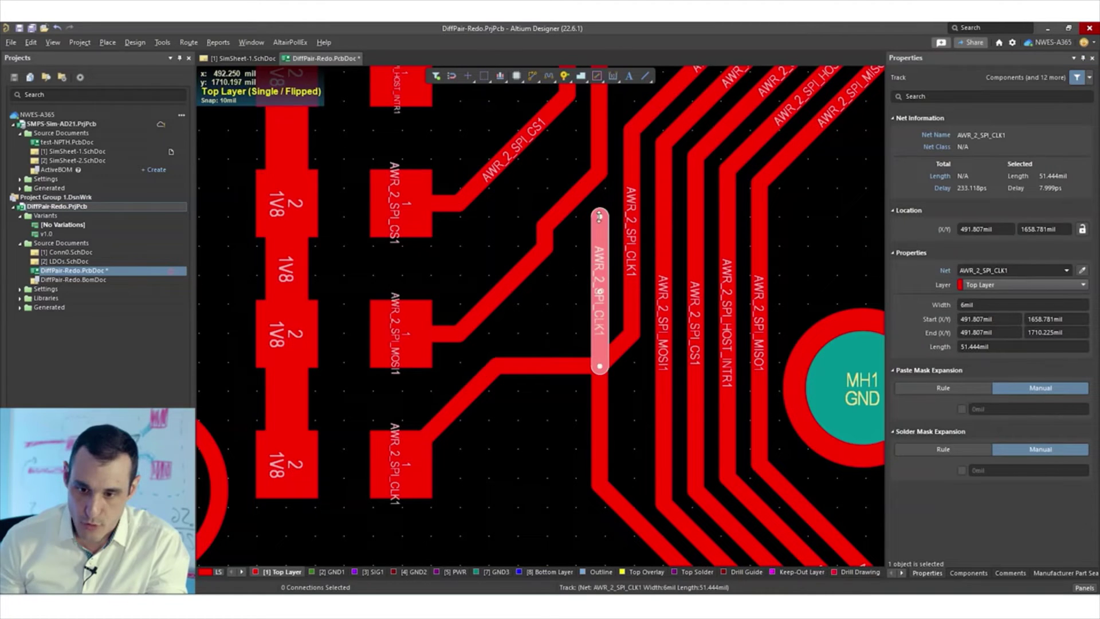
drag(603, 241, 601, 366)
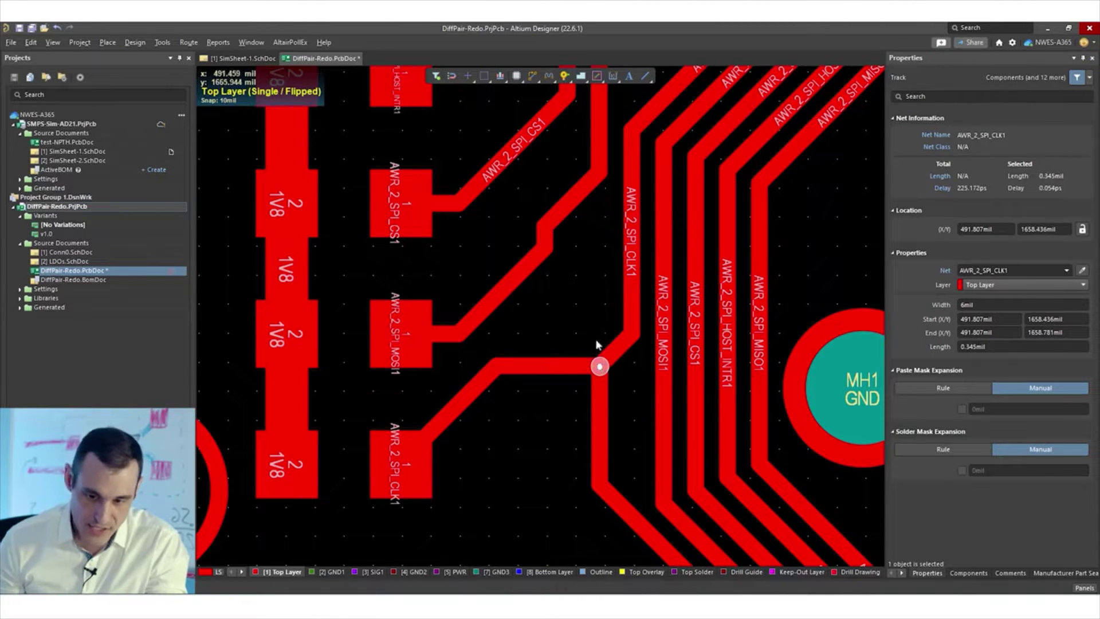
right_drag(575, 241, 511, 488)
click(551, 387)
Move resistor R11, above U4's left pad row, straight left clear of the NetR11_2 copper region and clear the selection.
ctrl+scroll(545, 394, down, 3)
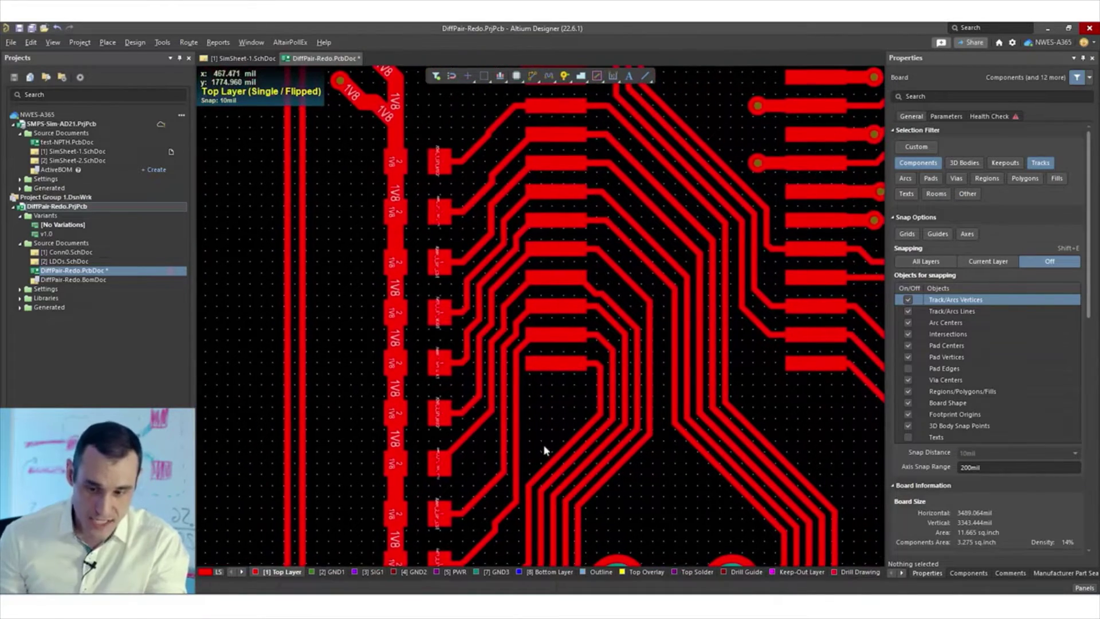
ctrl+scroll(472, 357, down, 4)
right_drag(474, 341, 426, 425)
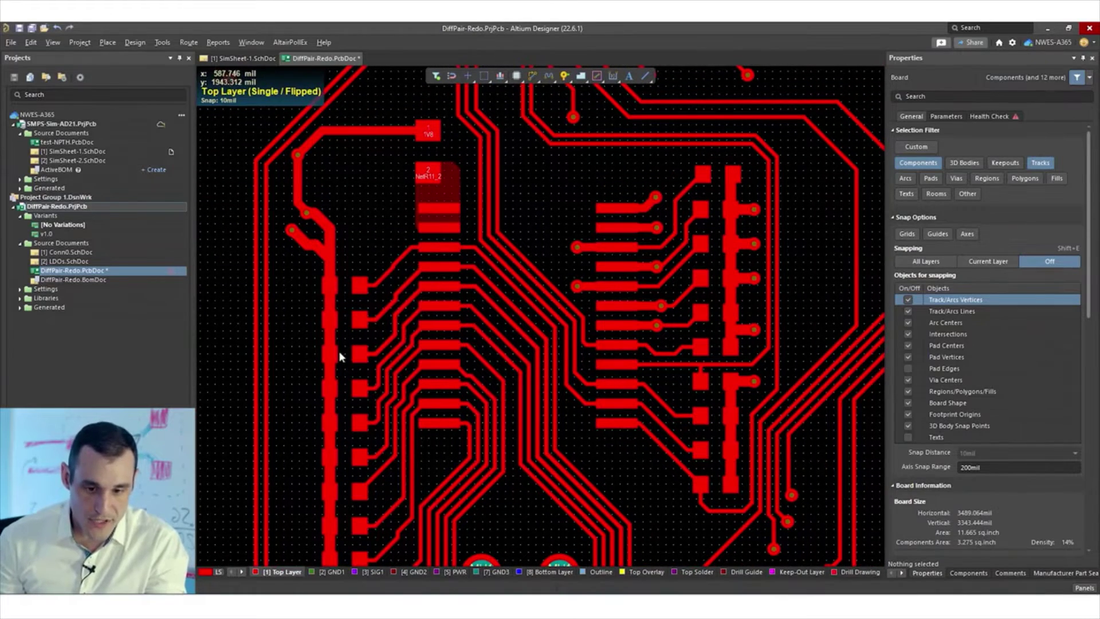
right_drag(431, 126, 511, 232)
ctrl+scroll(510, 231, up, 4)
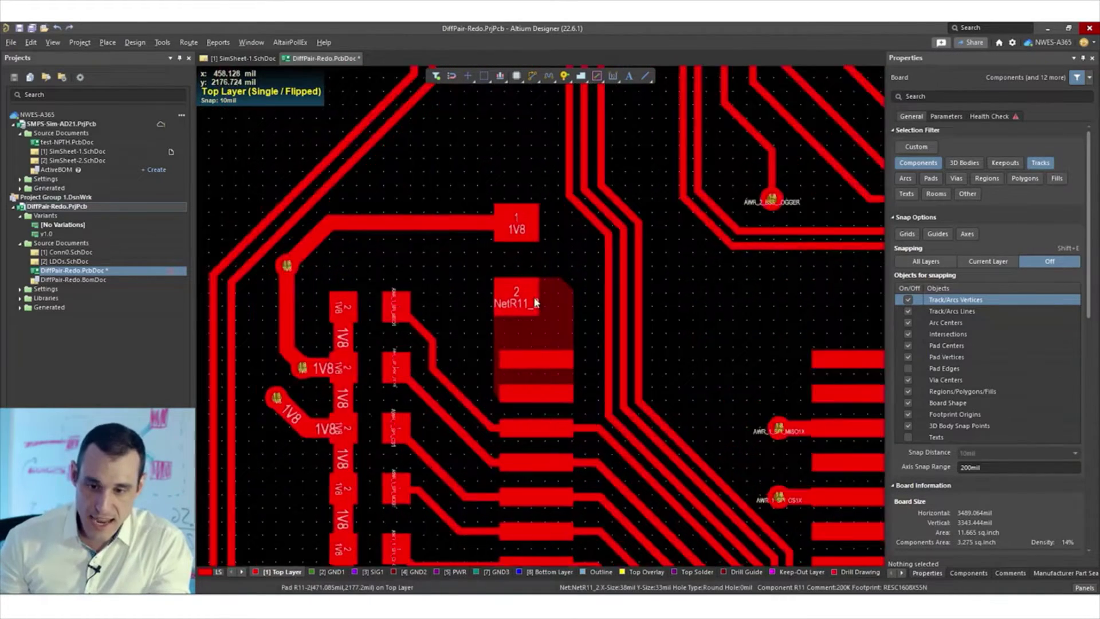
click(552, 237)
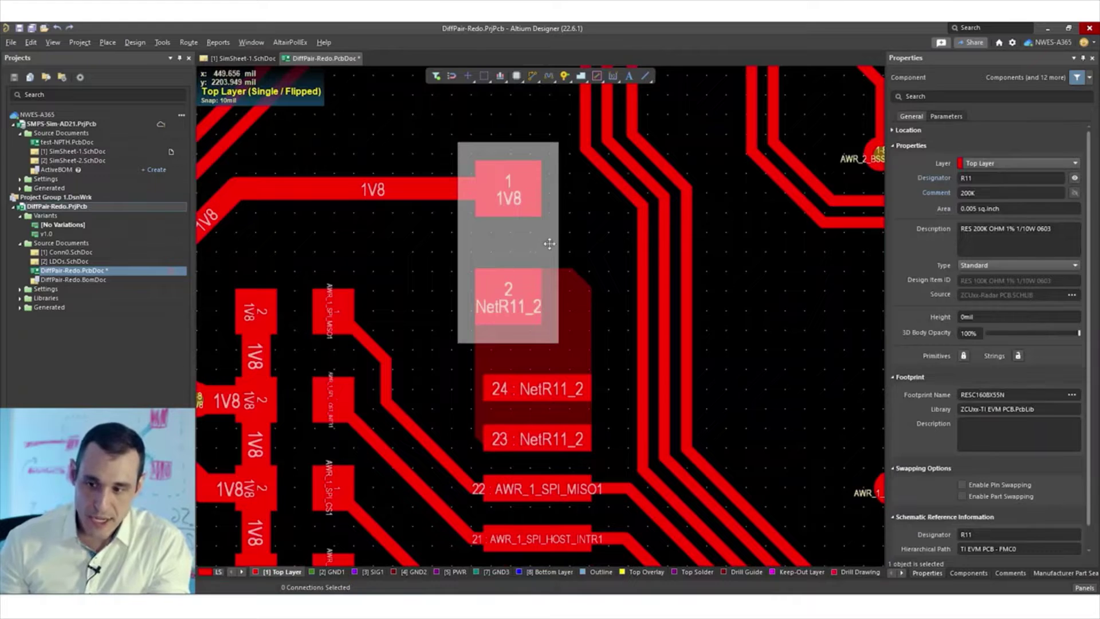
drag(521, 239, 420, 241)
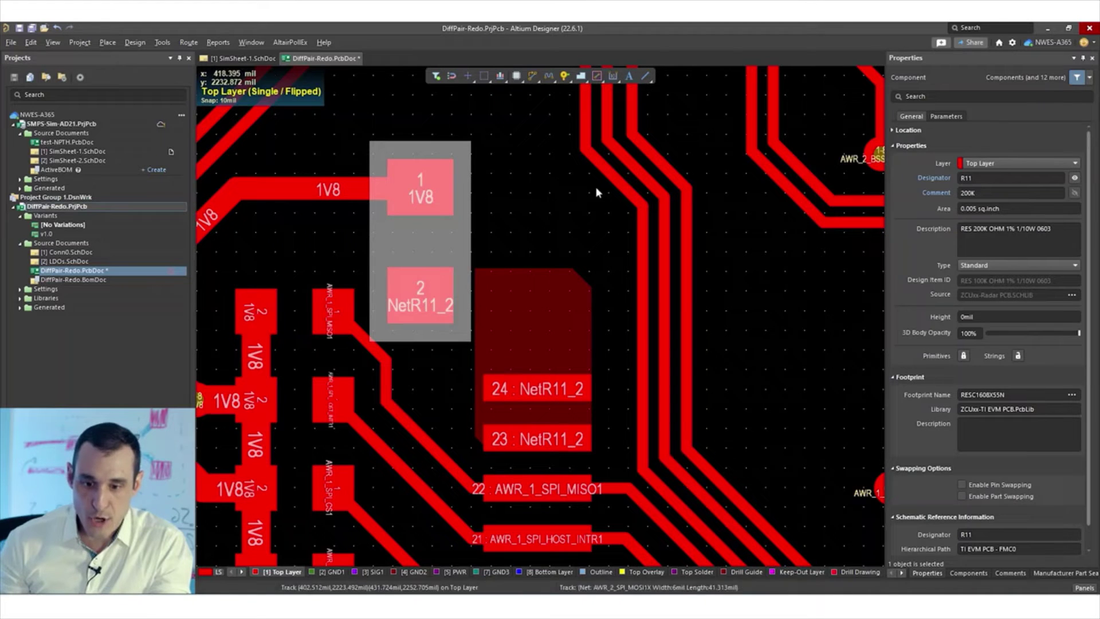
click(510, 185)
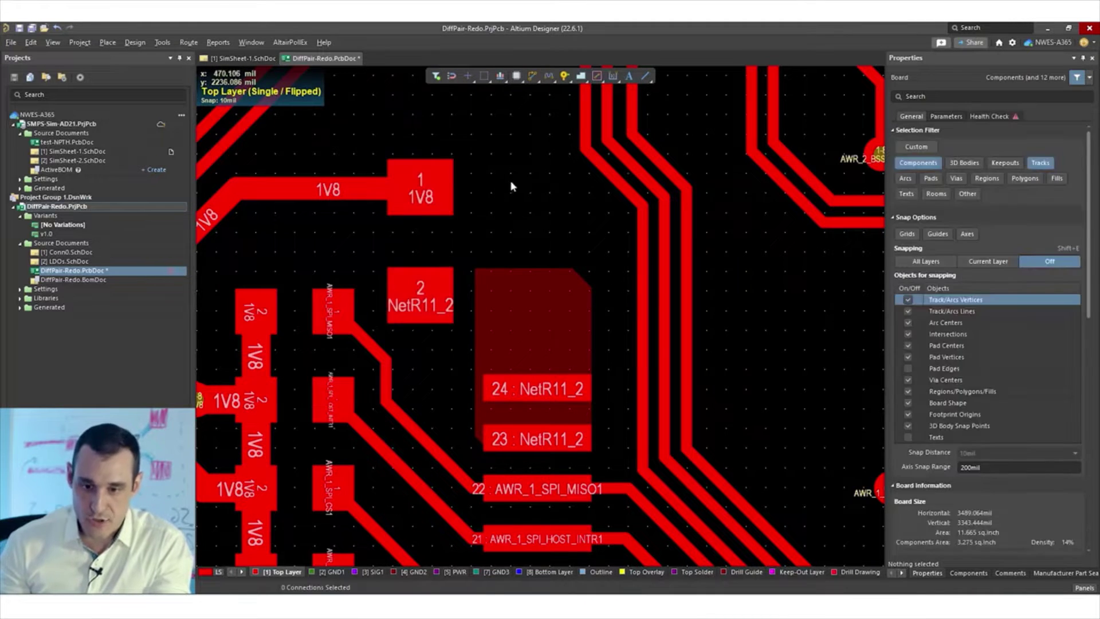
Allow regions in the selection filter, inspect the NetR11_2 copper region's properties, and clear the selection.
right_drag(516, 184, 706, 281)
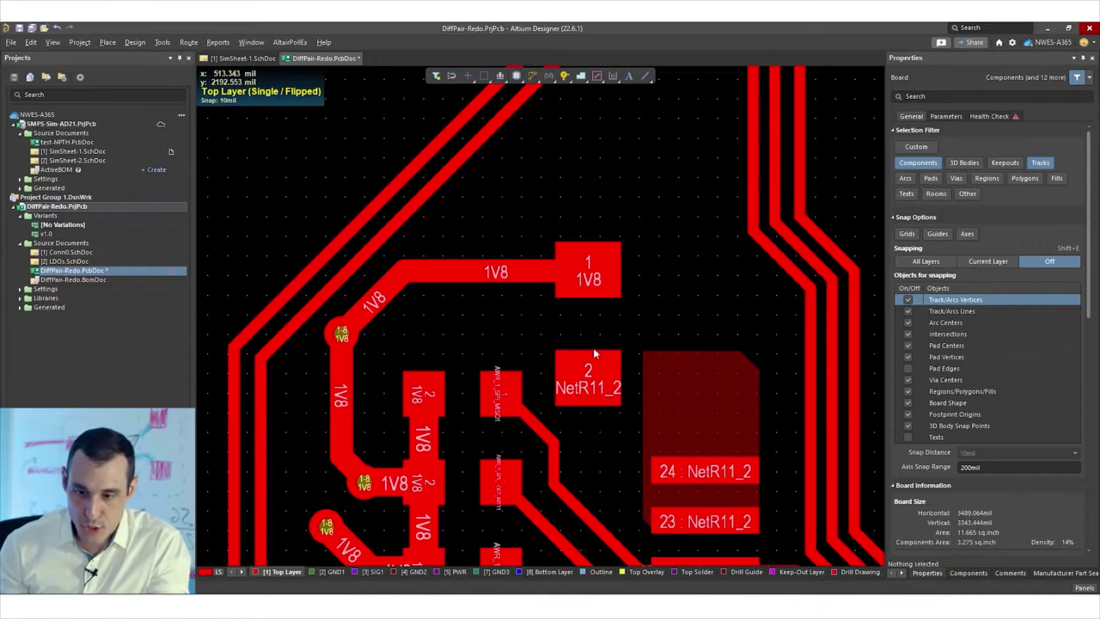
click(598, 392)
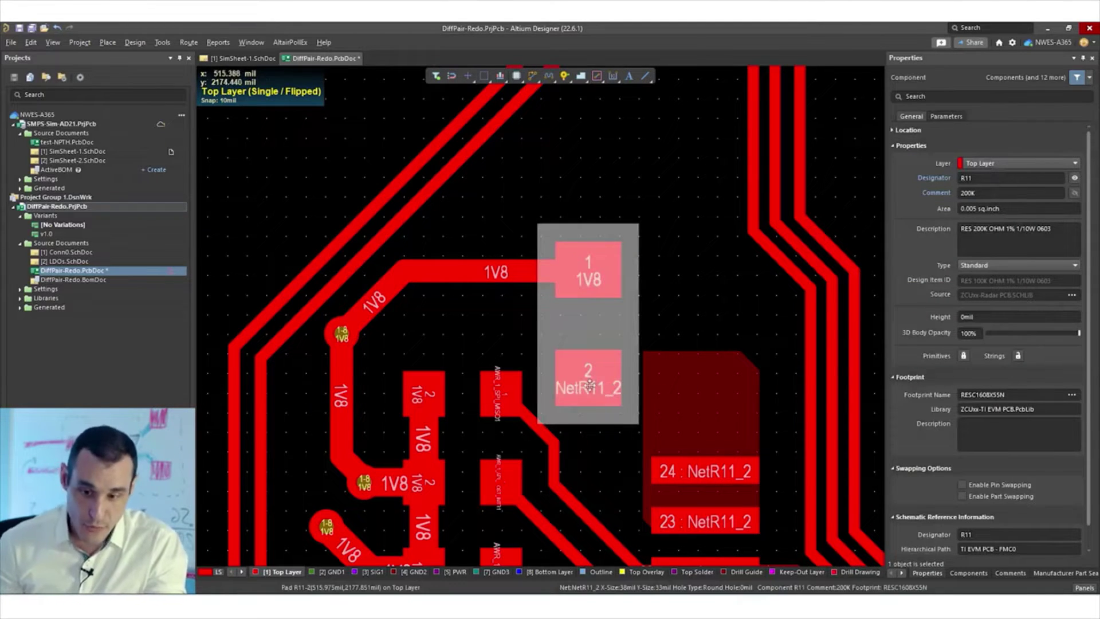
click(696, 381)
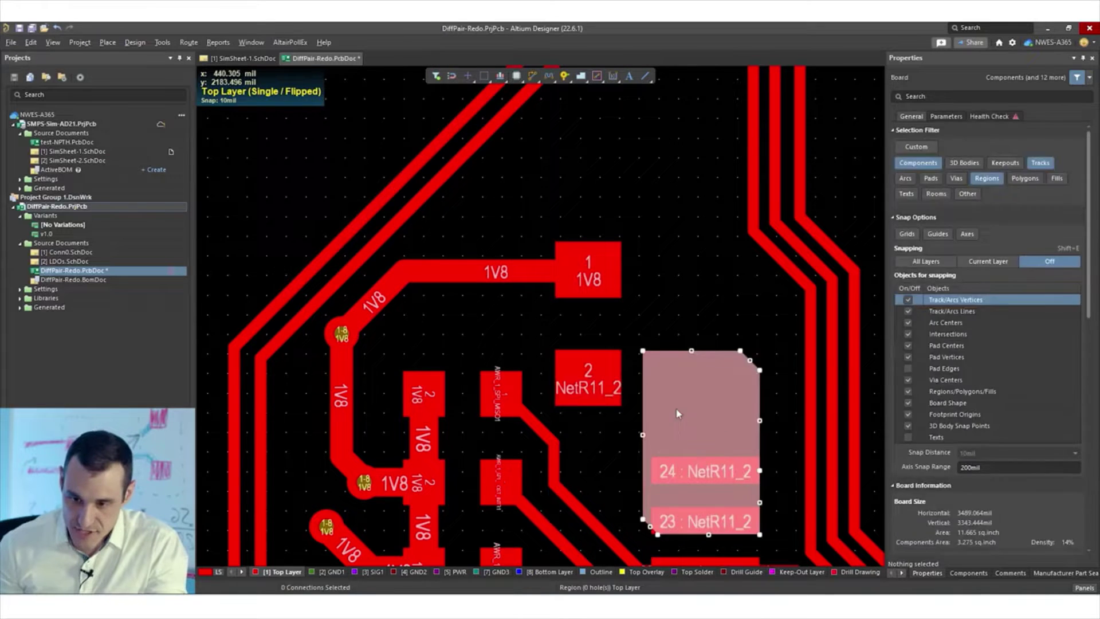
right_drag(767, 324, 678, 230)
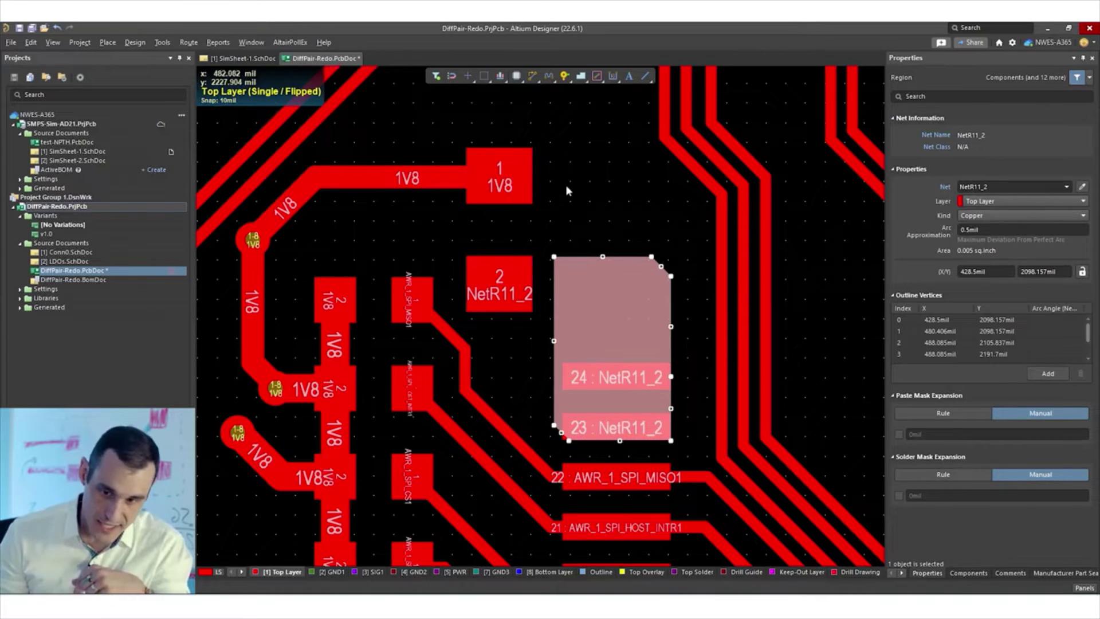
click(581, 210)
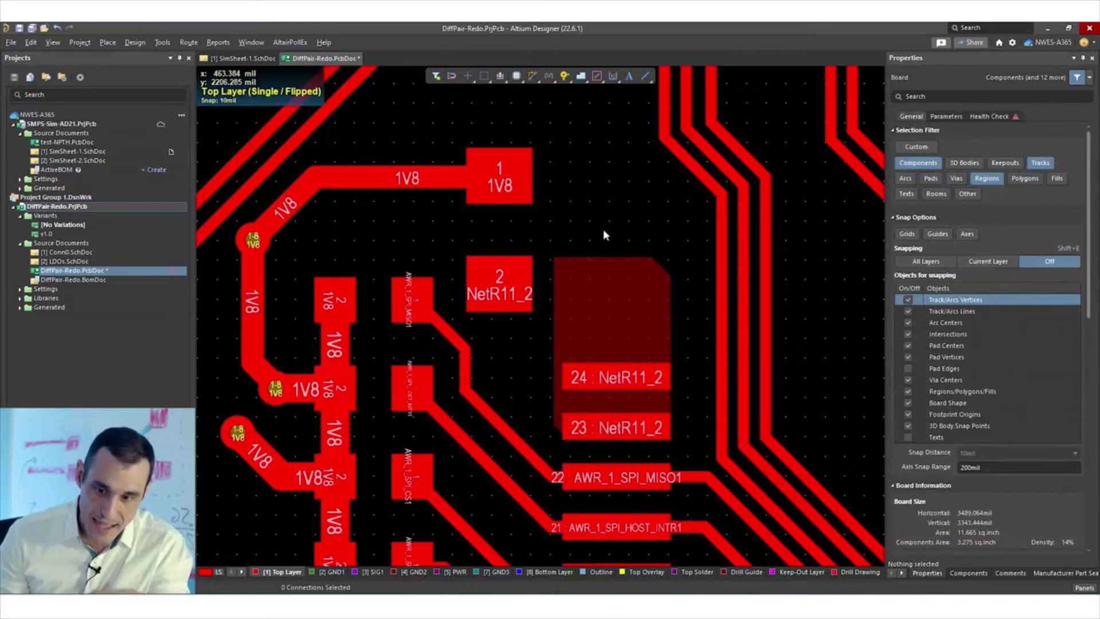
Route a 15 mil NetR11_2 track on the top layer from R11 pad 2 to U4 pads 24 and 23.
click(534, 79)
click(499, 291)
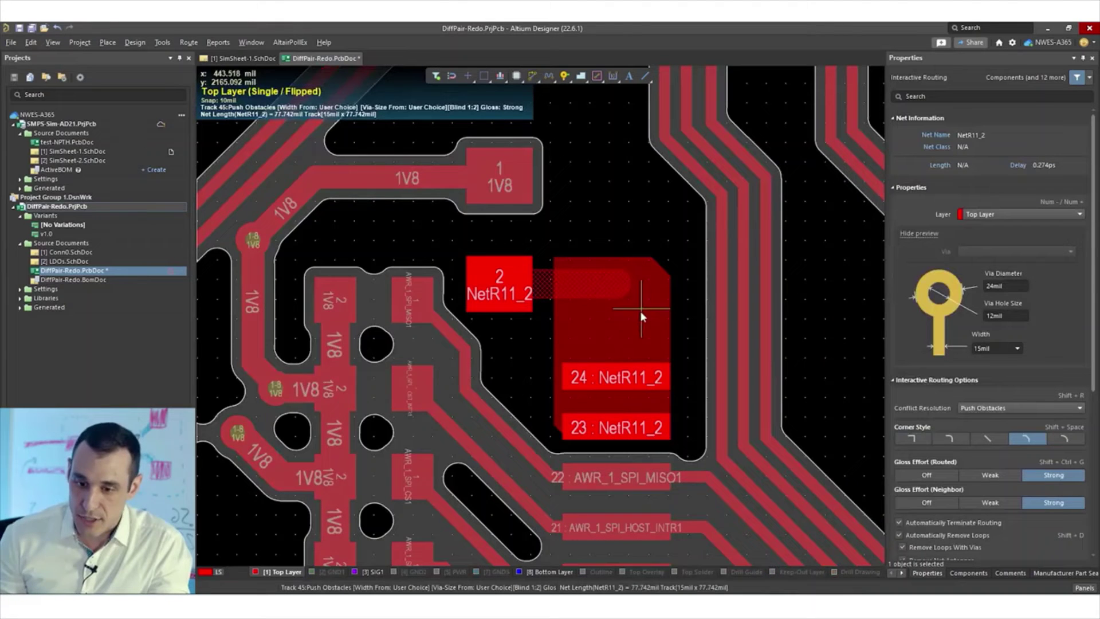
click(620, 378)
click(621, 430)
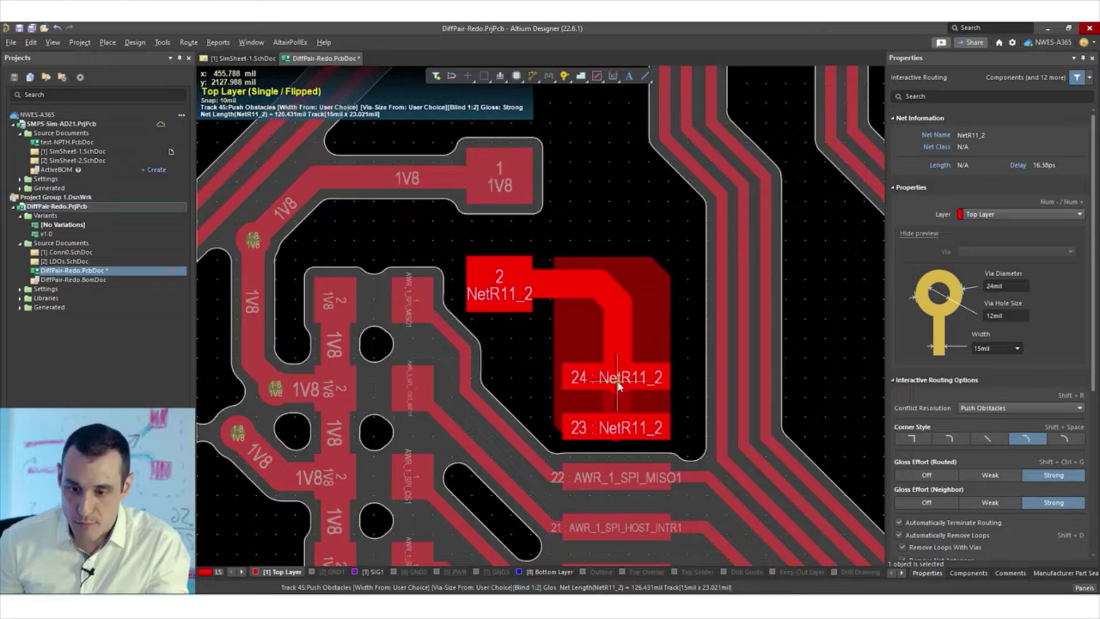
click(619, 385)
key(Escape)
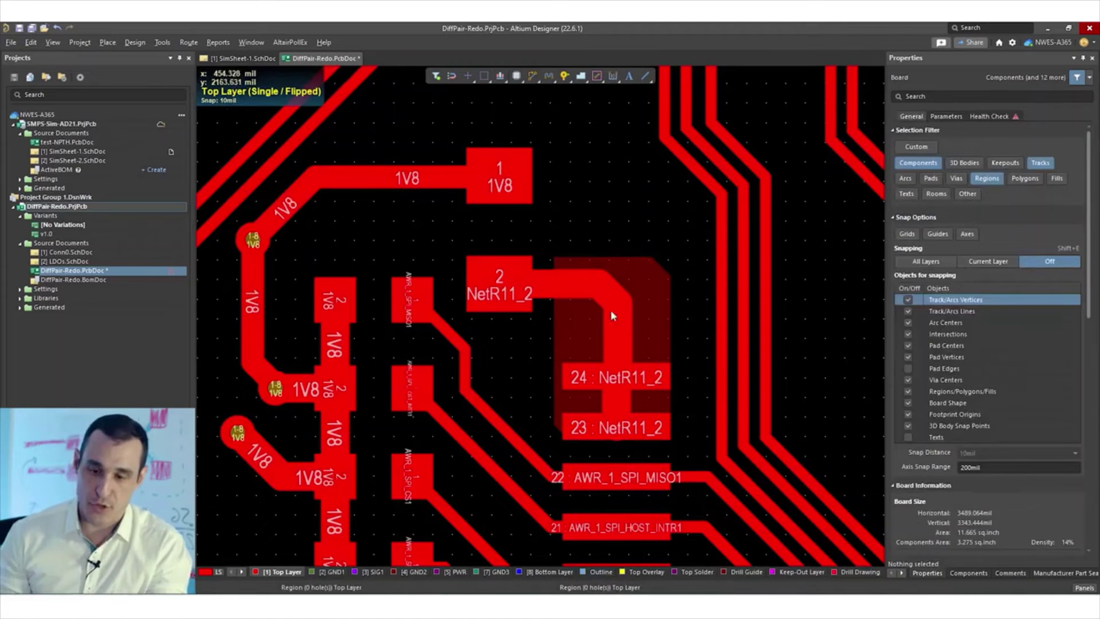
Move R11 right so its pad 2 sits over the NetR11_2 region, inspect the surrounding traces, and clear the selection.
click(497, 214)
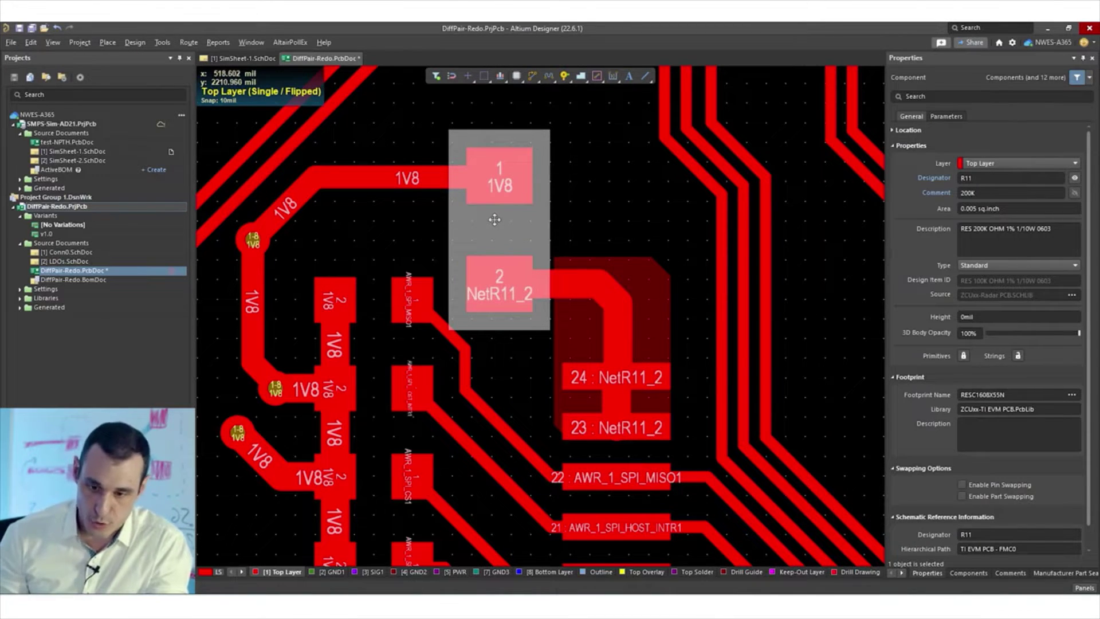
drag(495, 219, 599, 229)
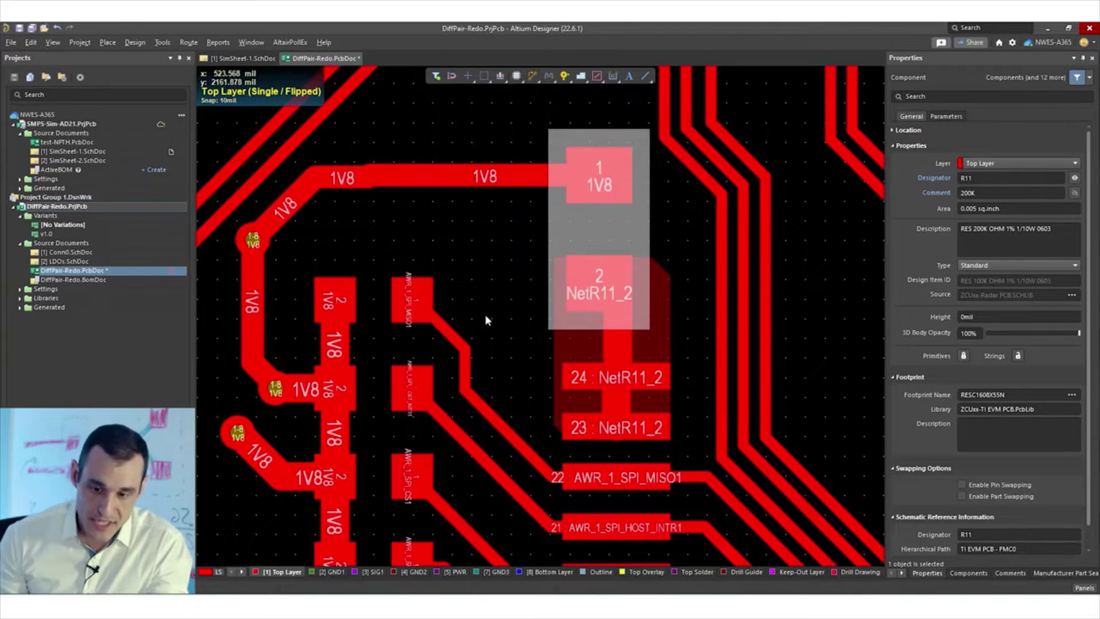
scroll(486, 295, down, 4)
ctrl+scroll(459, 276, down, 4)
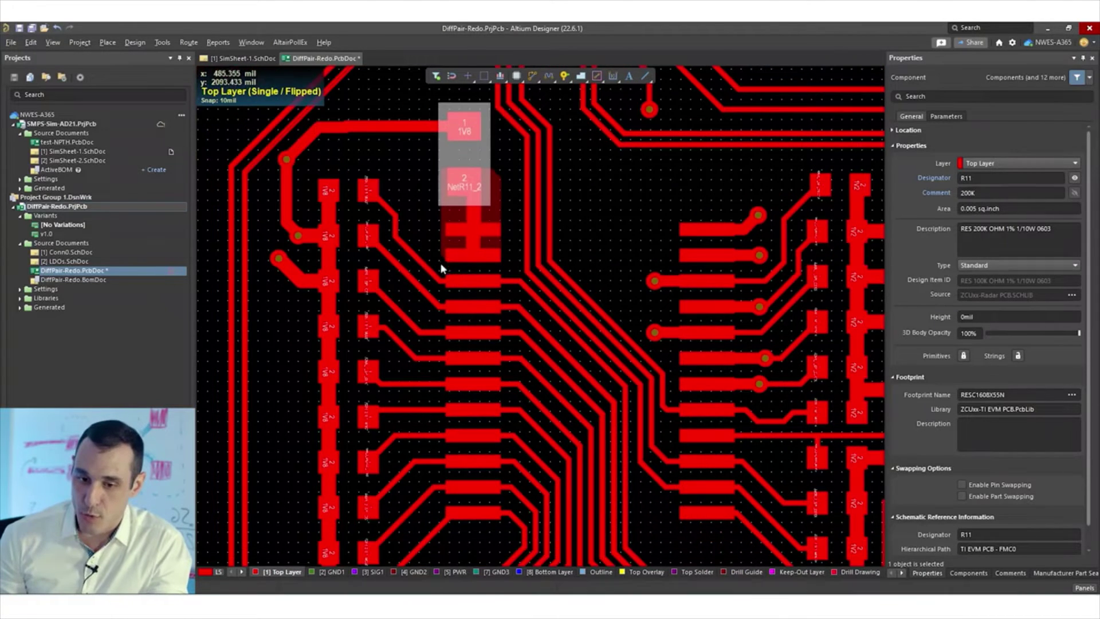
ctrl+scroll(441, 262, up, 2)
right_drag(440, 263, 500, 369)
click(663, 307)
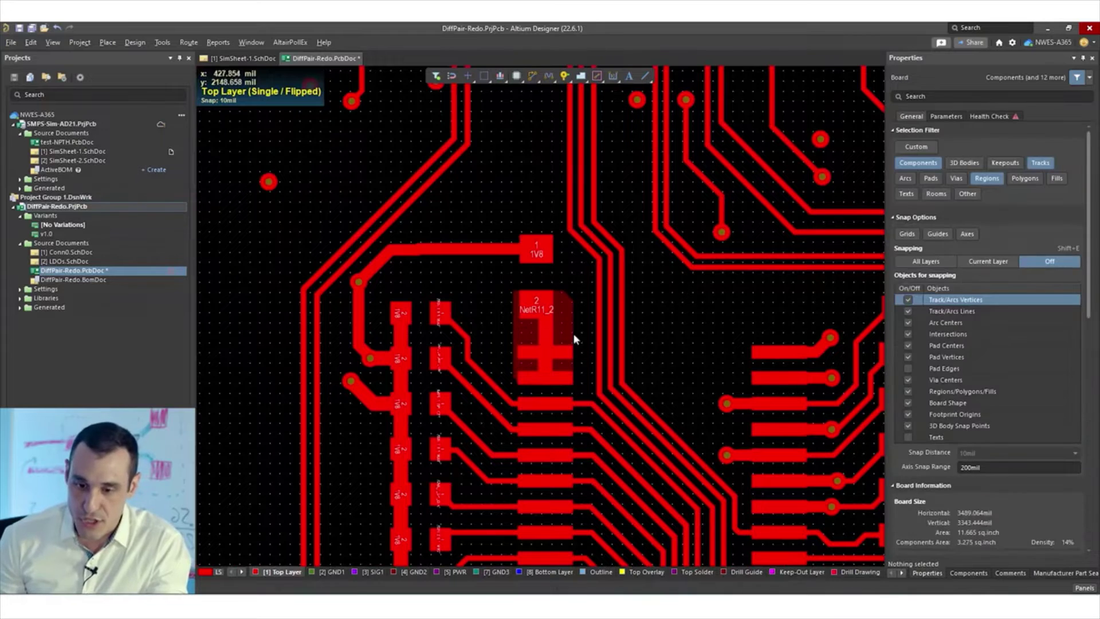
Move R11 up and slightly left, off the NetR11_2 region, and select that copper region.
drag(543, 281, 516, 202)
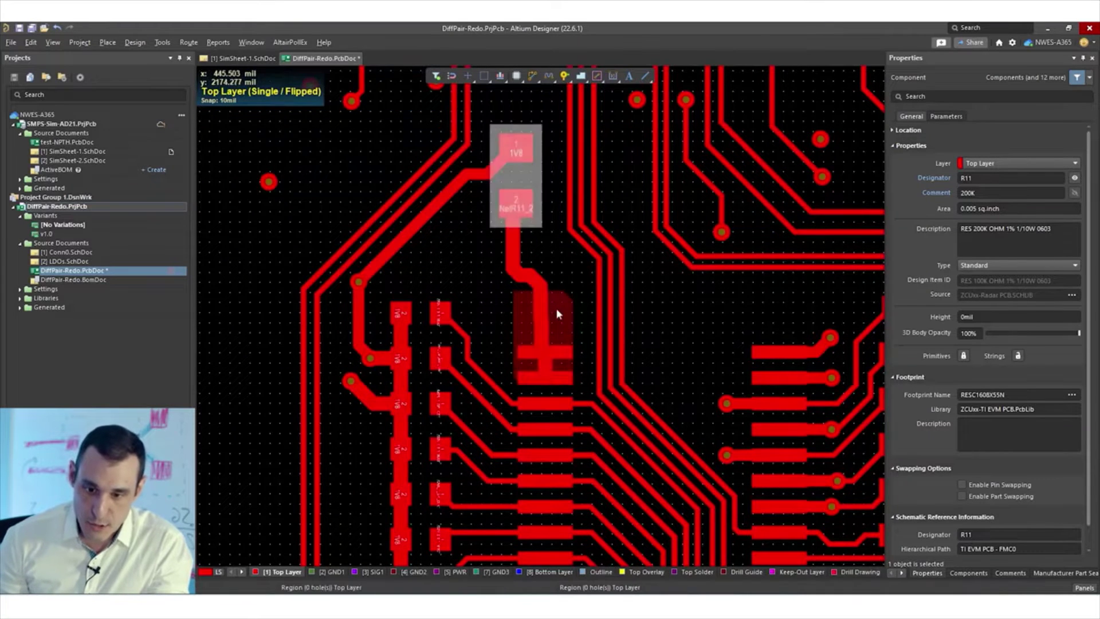
click(514, 292)
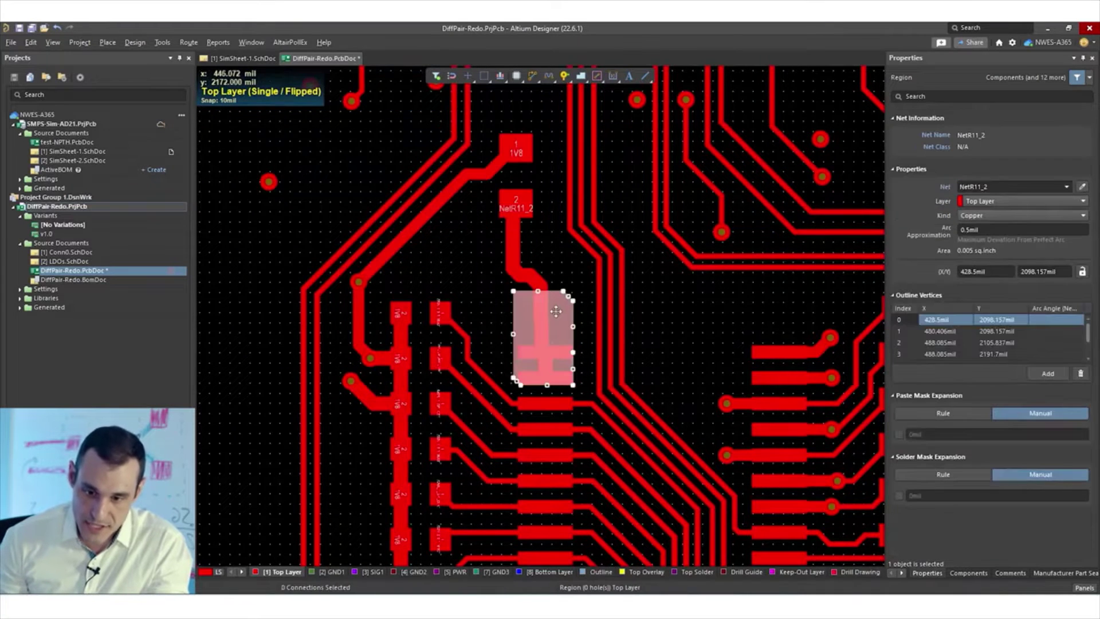
click(514, 318)
click(515, 316)
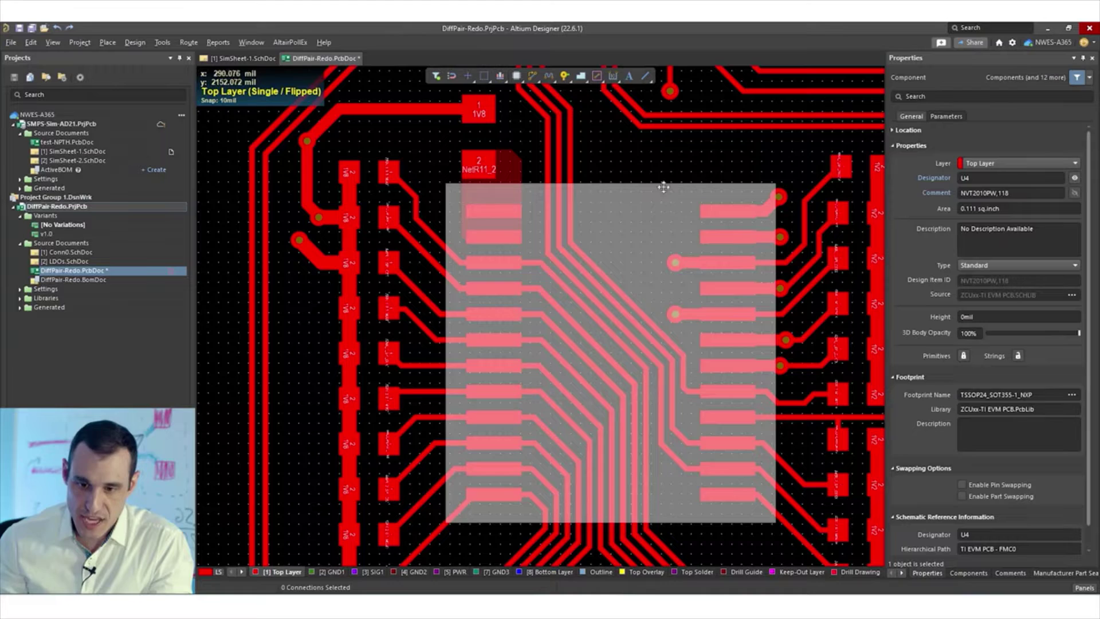
Clear the U4 selection and disallow regions and tracks in the selection filter so only components can be selected.
click(678, 180)
scroll(632, 228, down, 1)
shift+scroll(579, 287, left, 5)
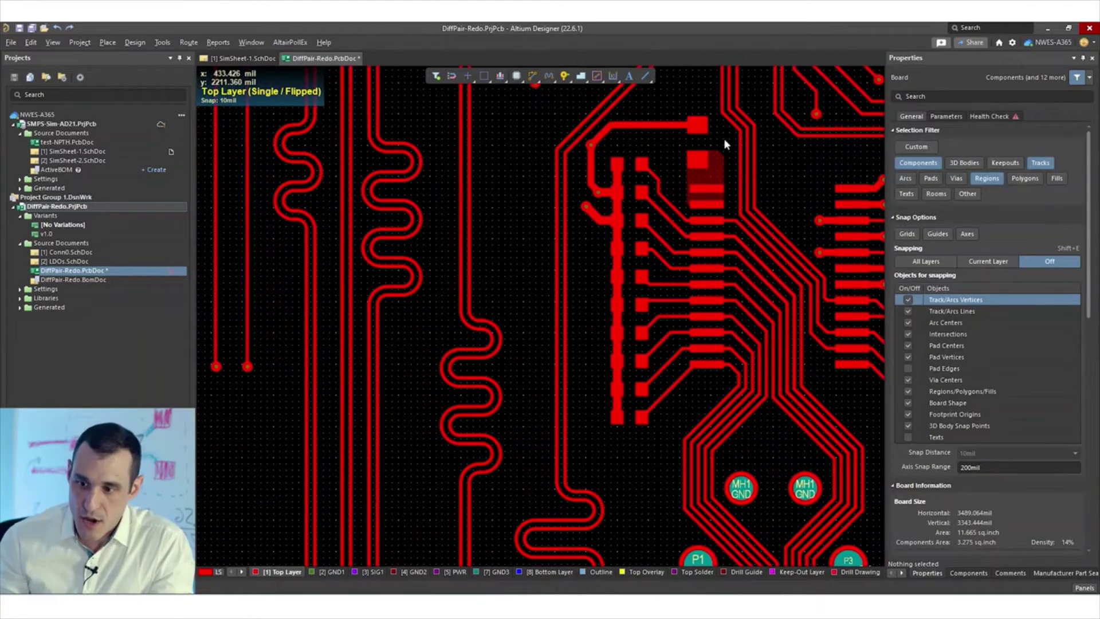
click(987, 178)
click(1040, 163)
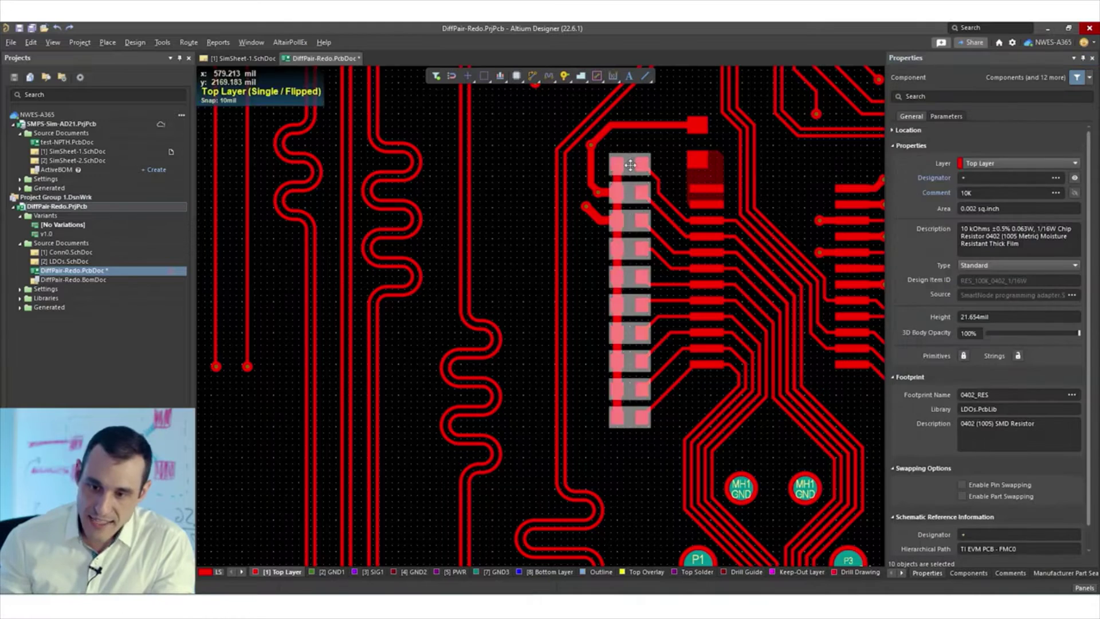
Try moving the ten resistors of the column left of U4 slightly down and right without selecting their tracks.
mouse_move(628, 166)
mouse_down()
mouse_move(612, 235)
mouse_move(635, 177)
mouse_up()
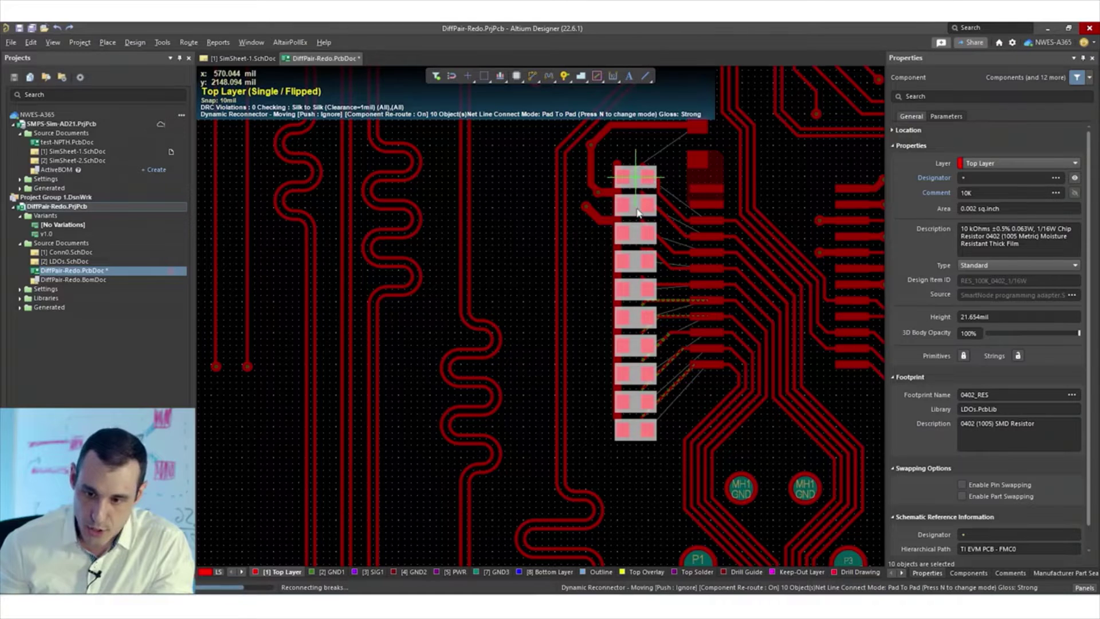
drag(663, 322, 671, 228)
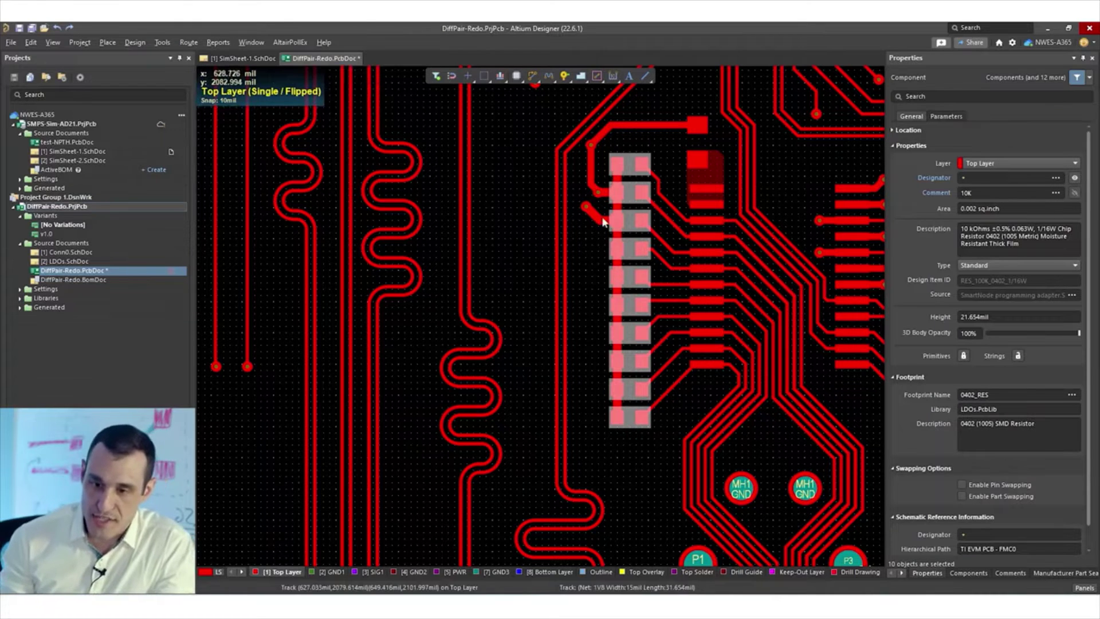
click(735, 140)
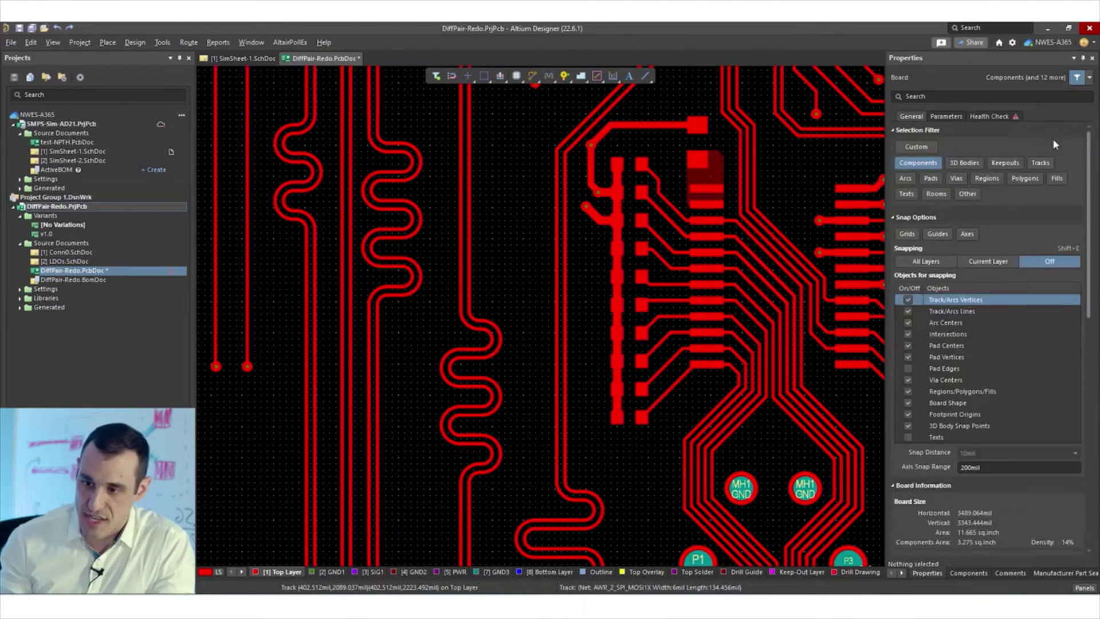
Allow tracks and vias in the selection filter and select R11 and the ten-resistor column with their connected tracks and vias.
click(1049, 164)
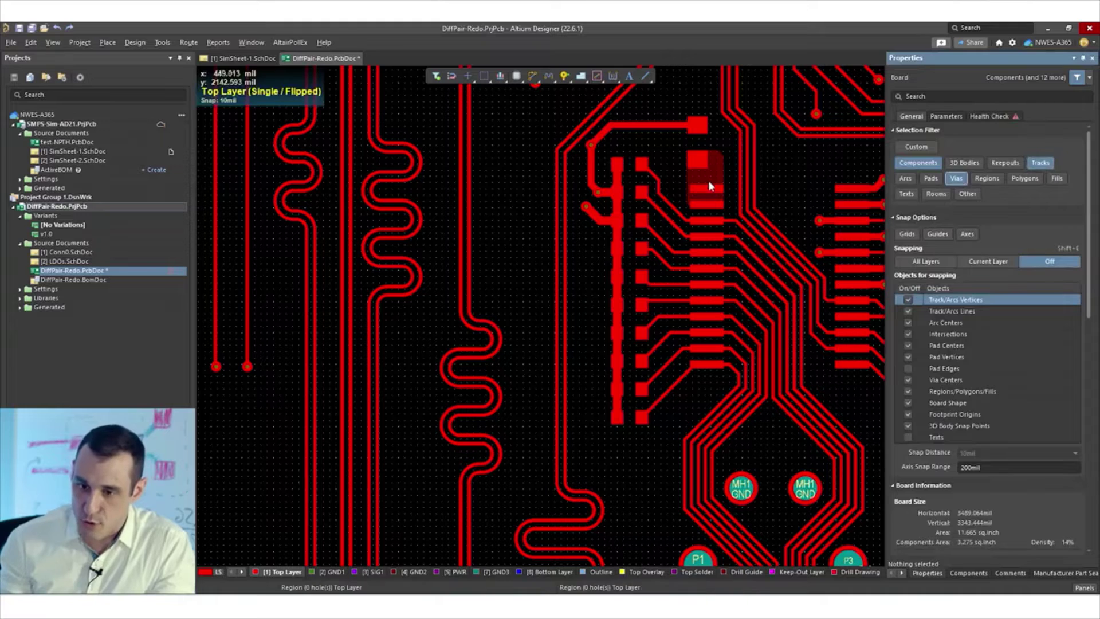
click(697, 154)
drag(660, 145, 580, 439)
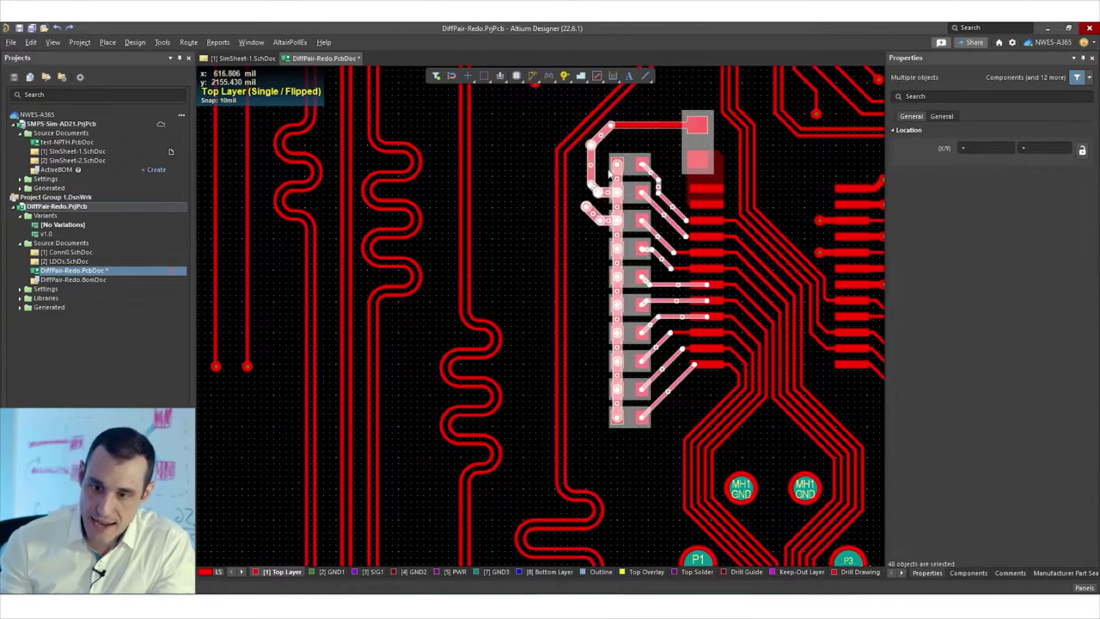
shift+click(641, 126)
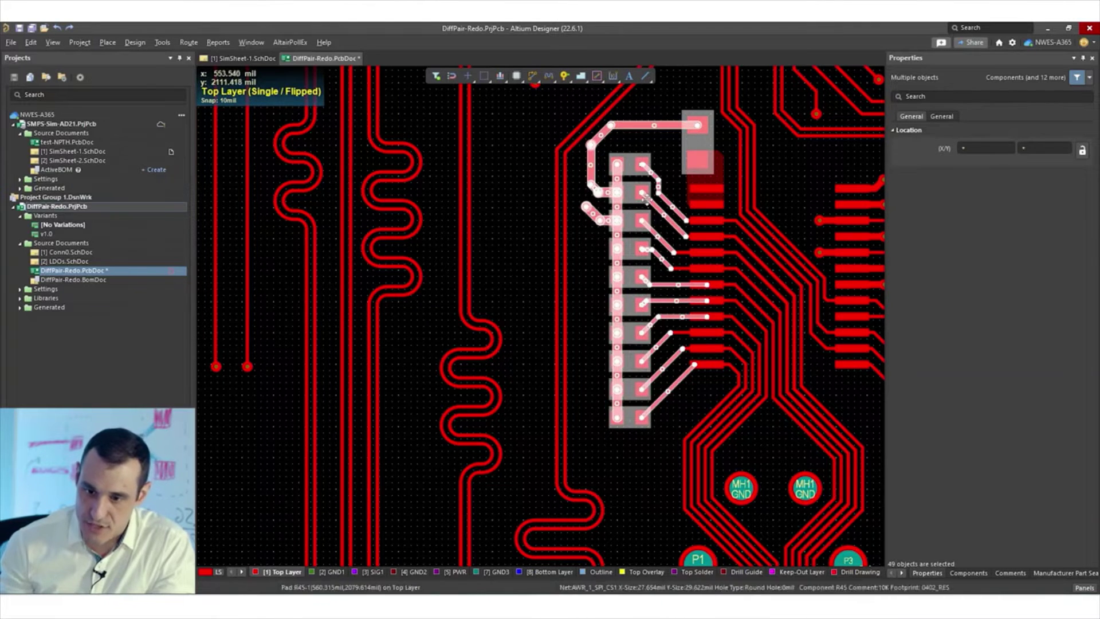
Try moving the selected resistors, tracks and vias together slightly down and left, then restore their position and clear the selection.
drag(629, 185, 621, 216)
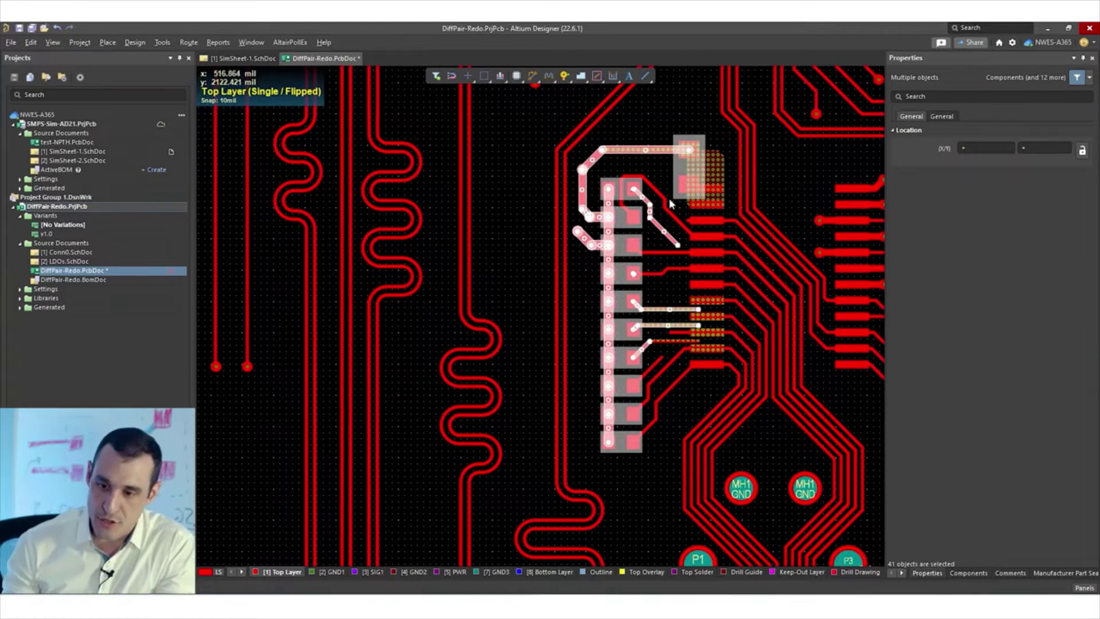
drag(690, 167, 698, 141)
click(614, 441)
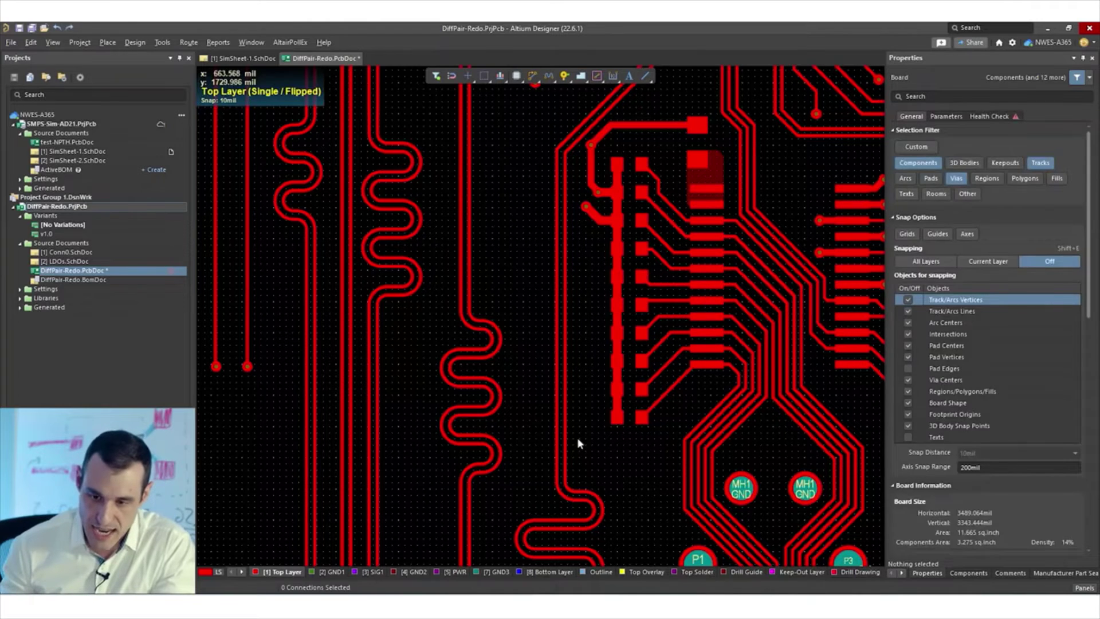
Select the vertical 1V8 tracks, the ten resistors left of U4, R11, and their connecting 1V8 tracks and vias, excluding the signal traces.
drag(576, 438, 640, 158)
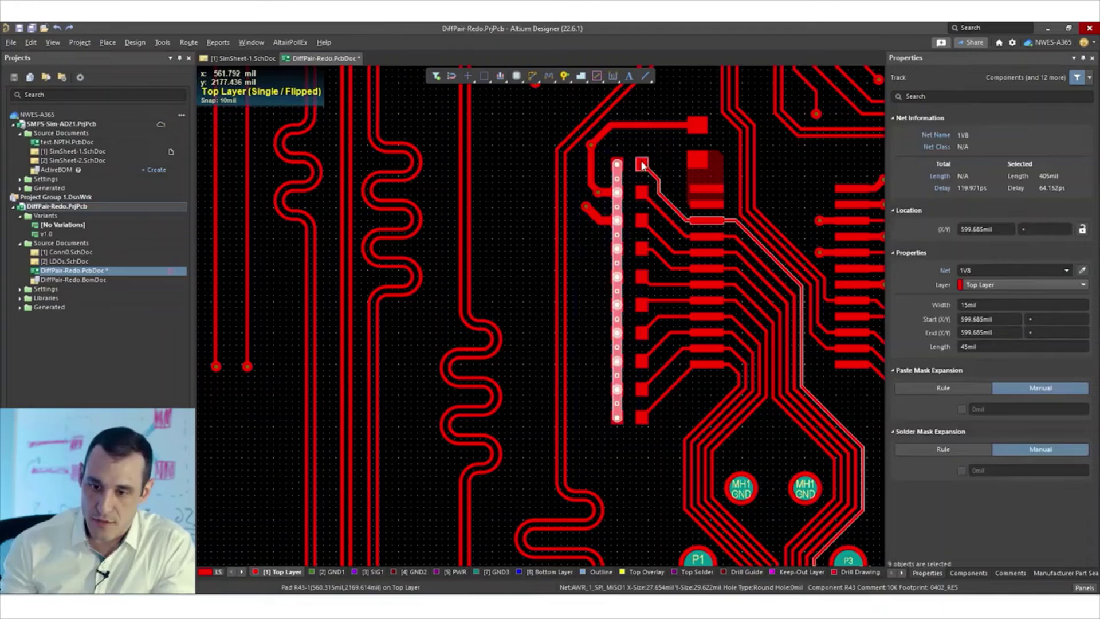
shift+click(636, 192)
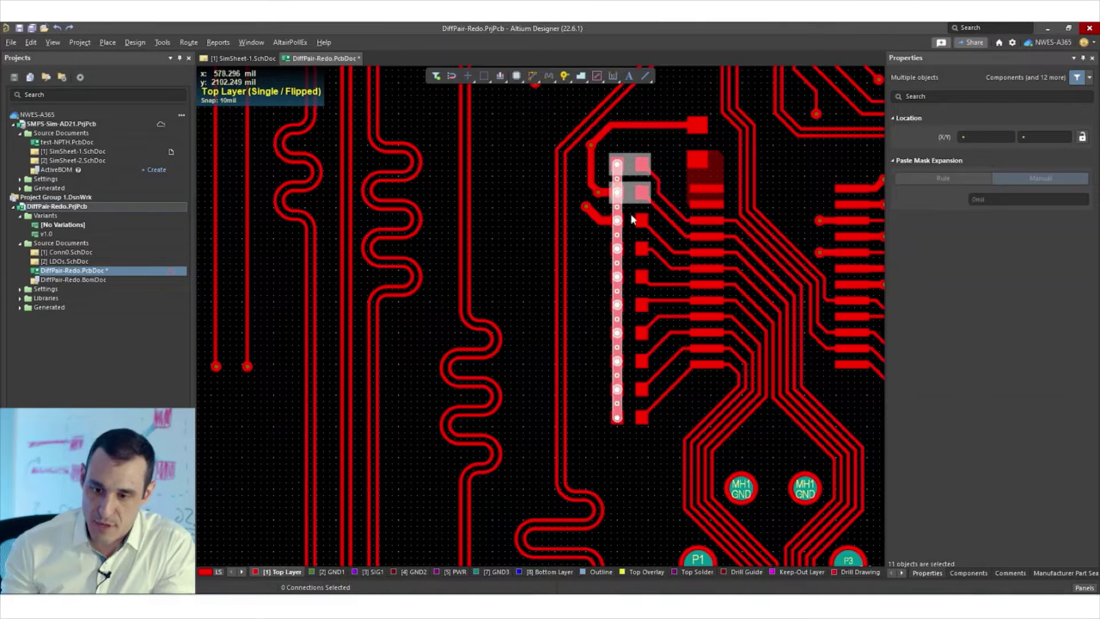
shift+click(636, 221)
shift+click(636, 248)
shift+click(634, 275)
shift+click(597, 185)
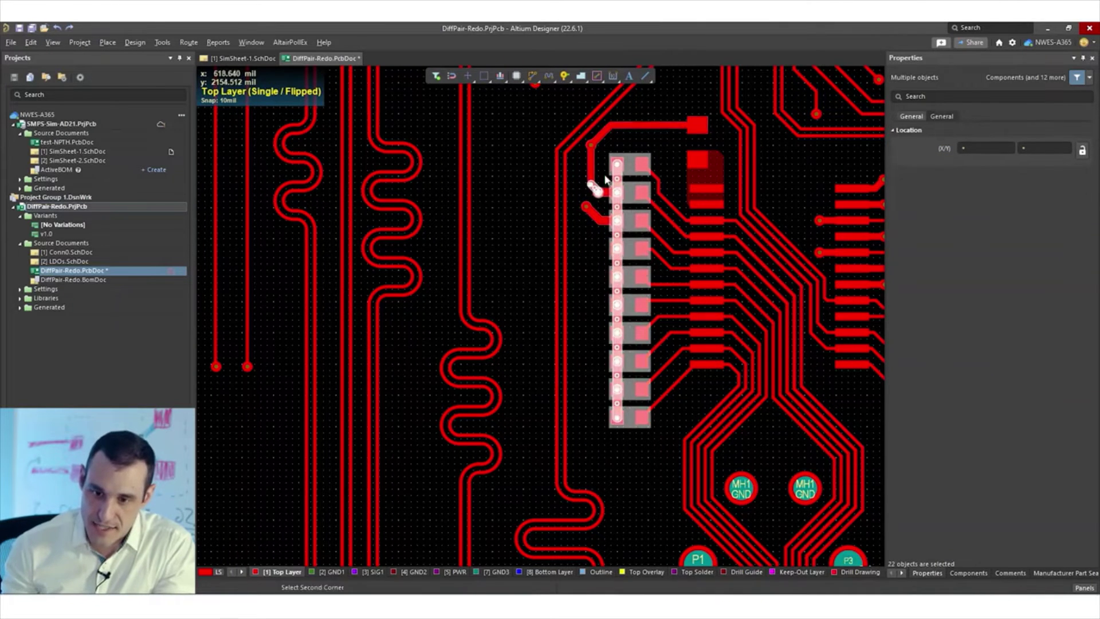
shift+click(591, 158)
shift+click(700, 135)
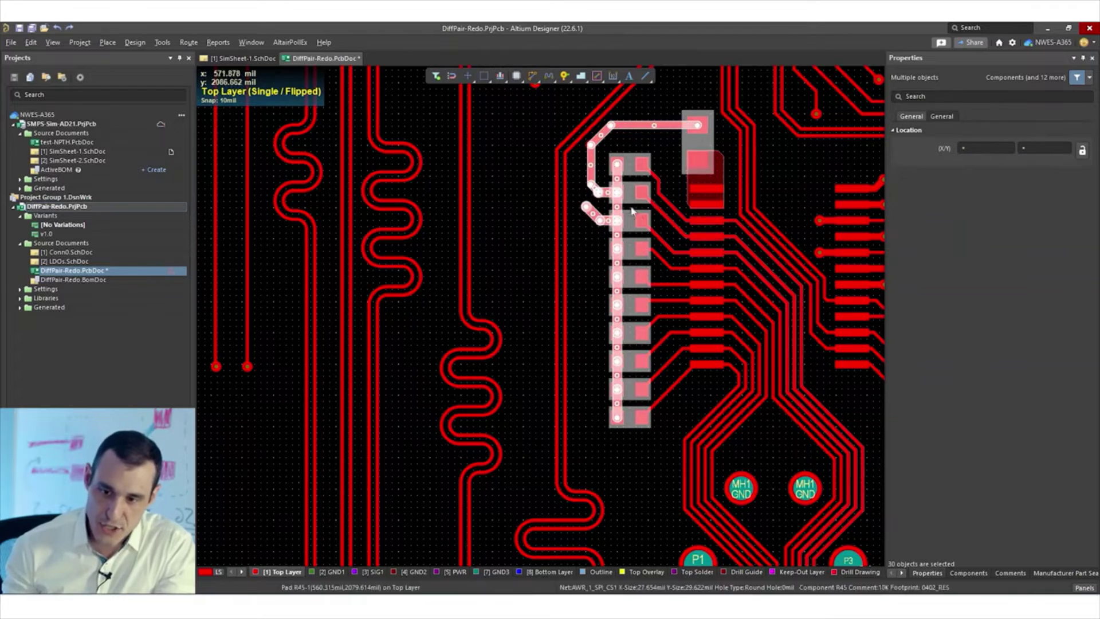
Try shifting R11, the ten-resistor column and their selected 1V8 tracks and vias slightly down and left.
drag(632, 189, 612, 206)
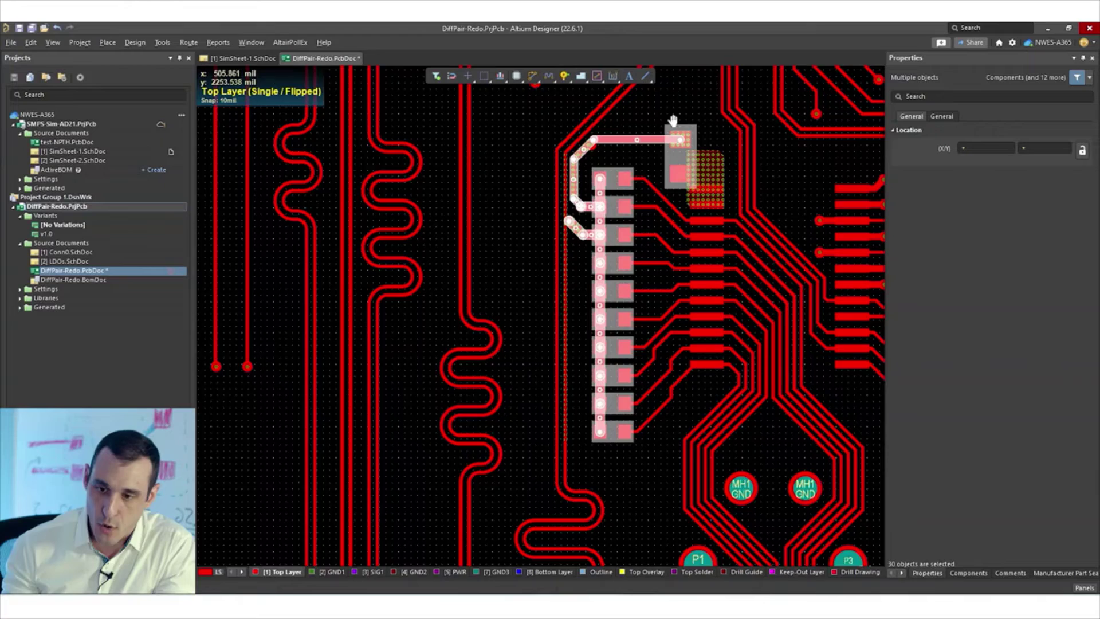
right_drag(673, 121, 587, 231)
ctrl+scroll(579, 221, down, 2)
Try moving U4 down toward the MH1 GND pads and check the re-routed traces around its pins 13 and 14.
click(556, 192)
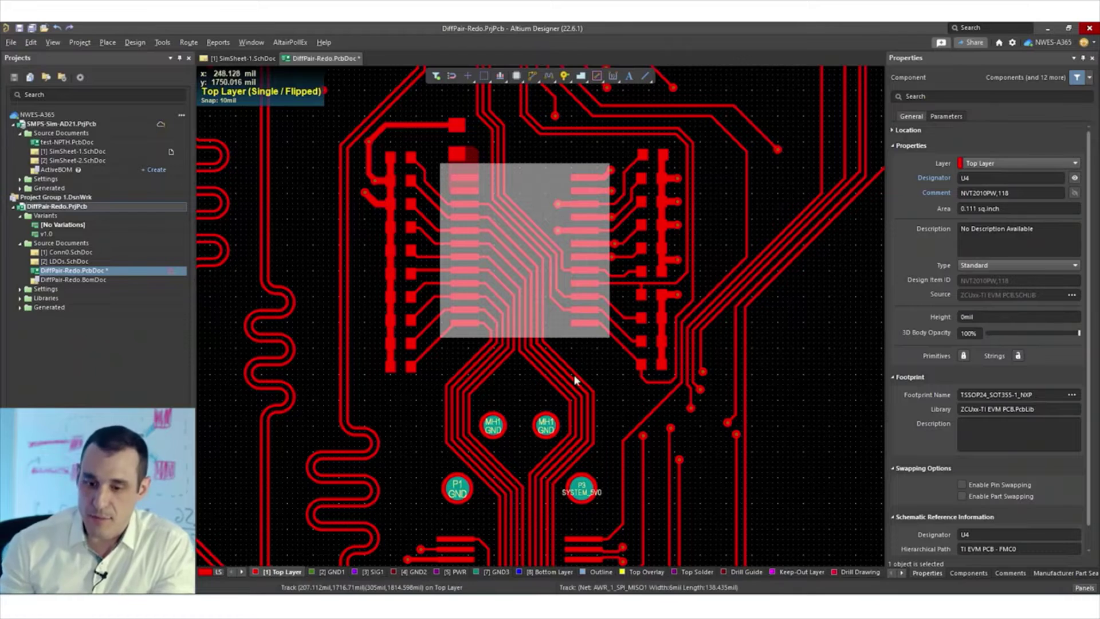
click(577, 353)
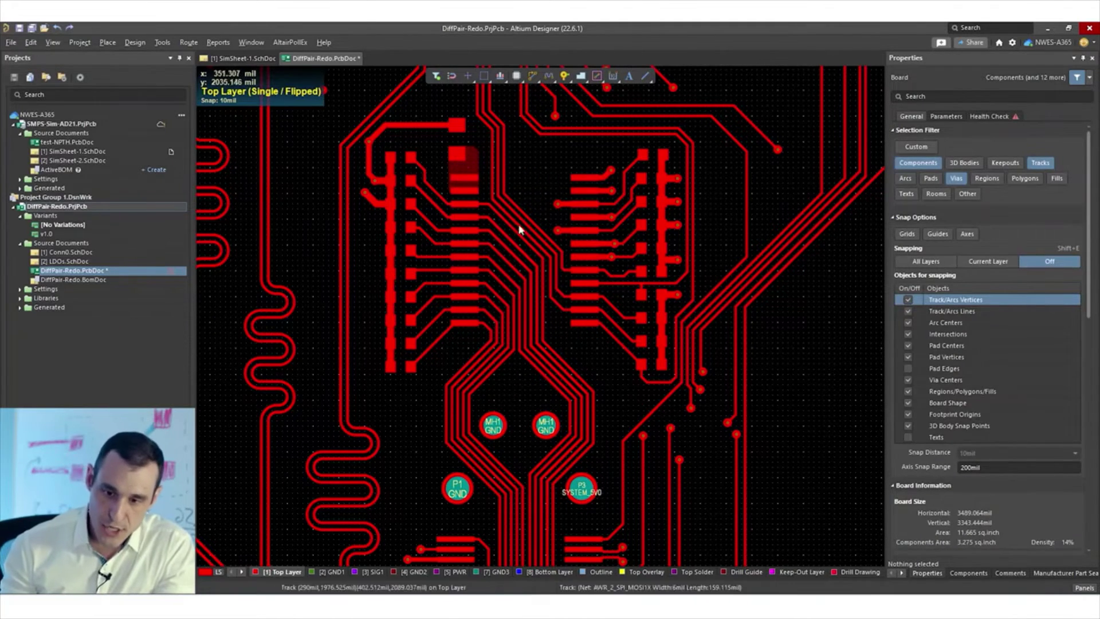
drag(542, 195, 588, 270)
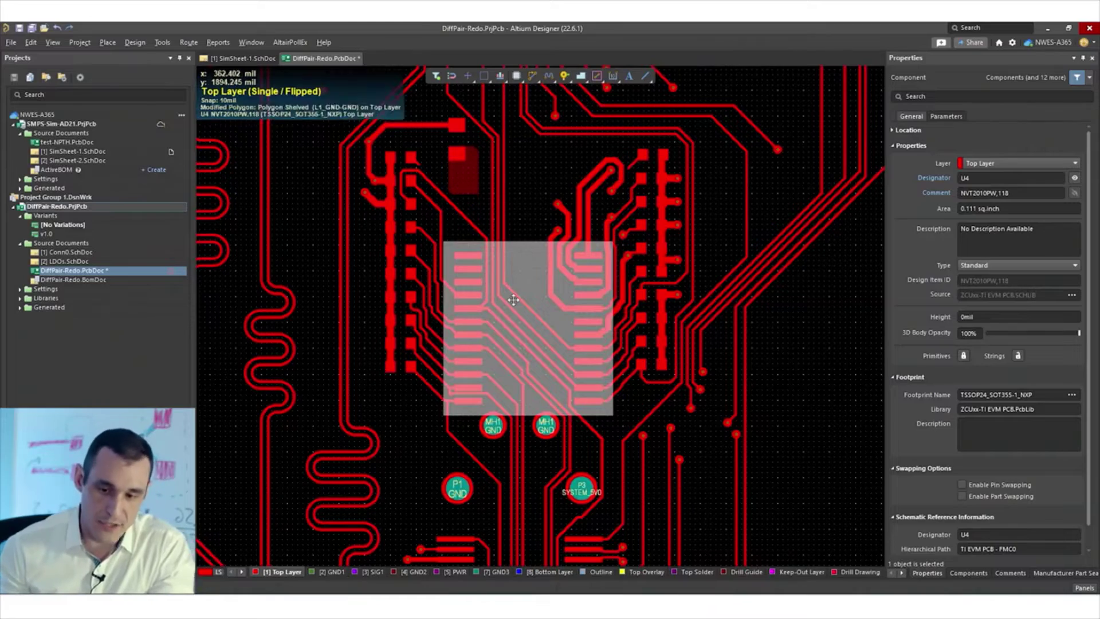
click(427, 401)
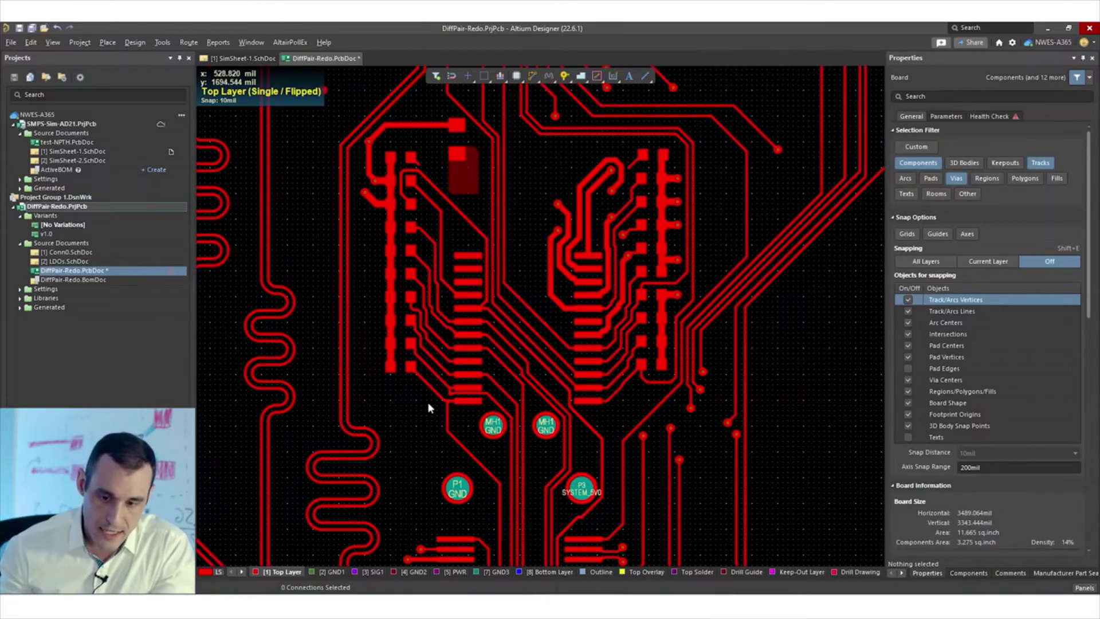
ctrl+scroll(442, 401, up, 2)
ctrl+scroll(441, 400, up, 3)
ctrl+scroll(449, 391, down, 3)
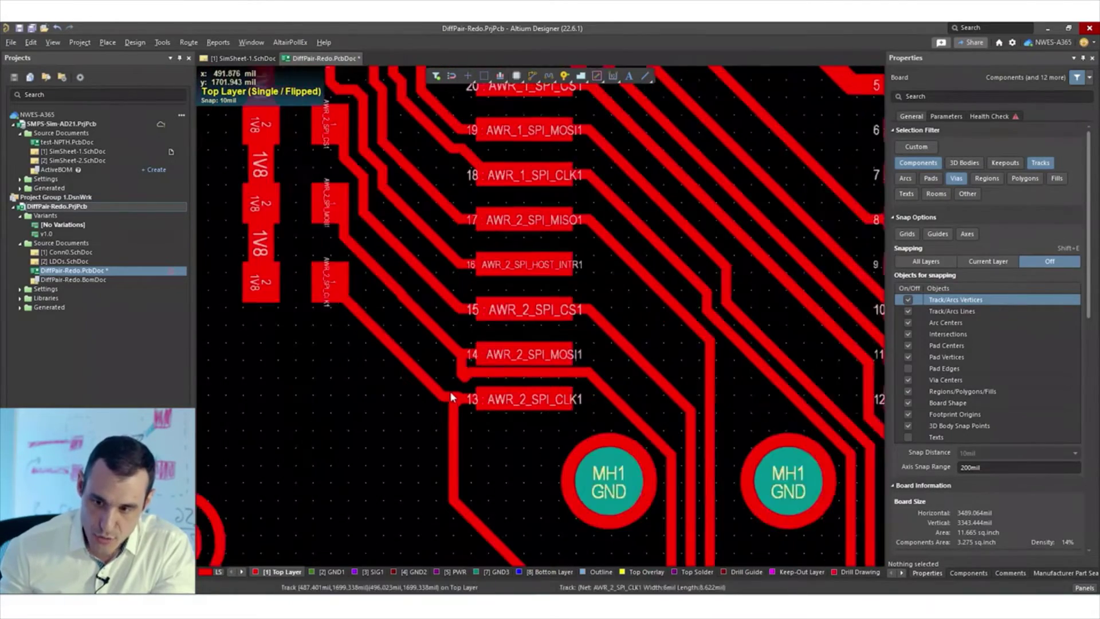
ctrl+scroll(476, 396, down, 2)
ctrl+scroll(488, 391, down, 1)
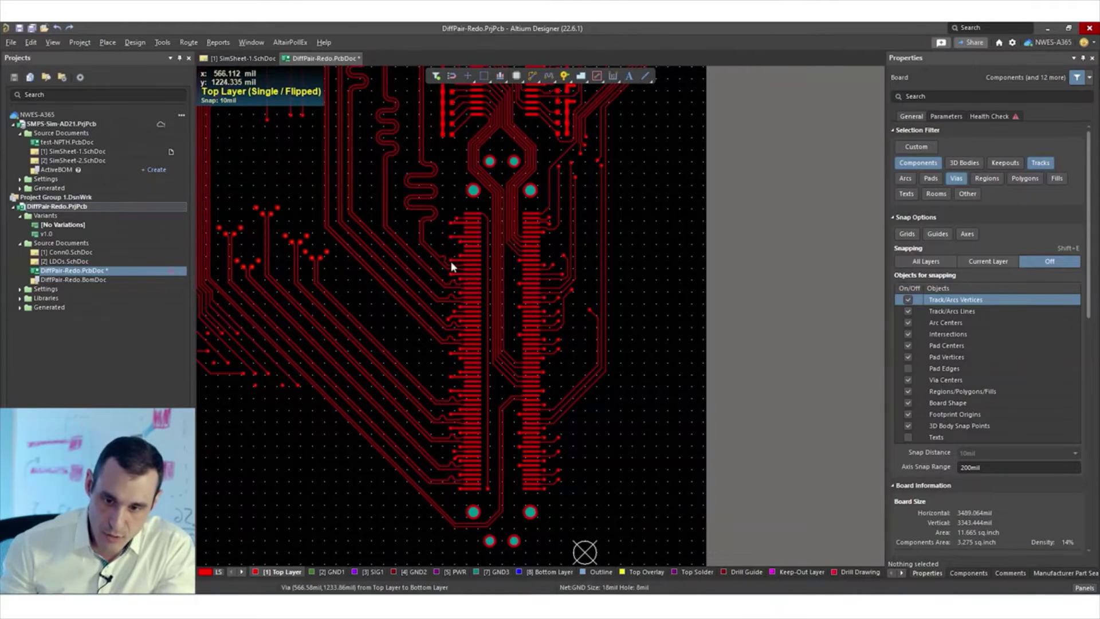
Restrict the selection filter to components only and select connector J1.
right_drag(584, 356, 523, 356)
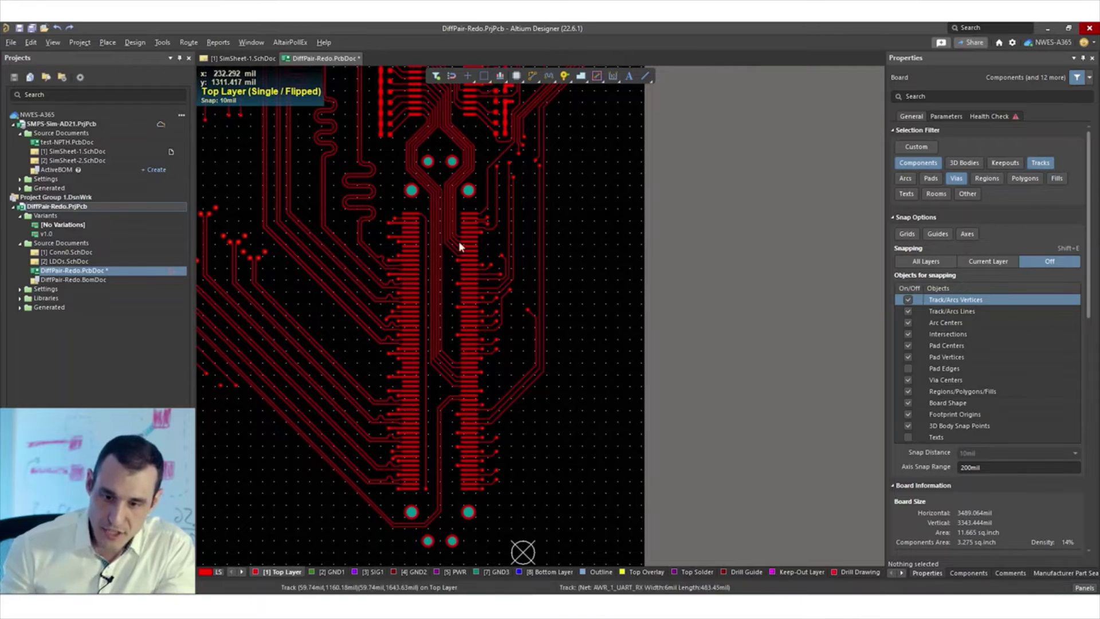
right_drag(544, 160, 476, 275)
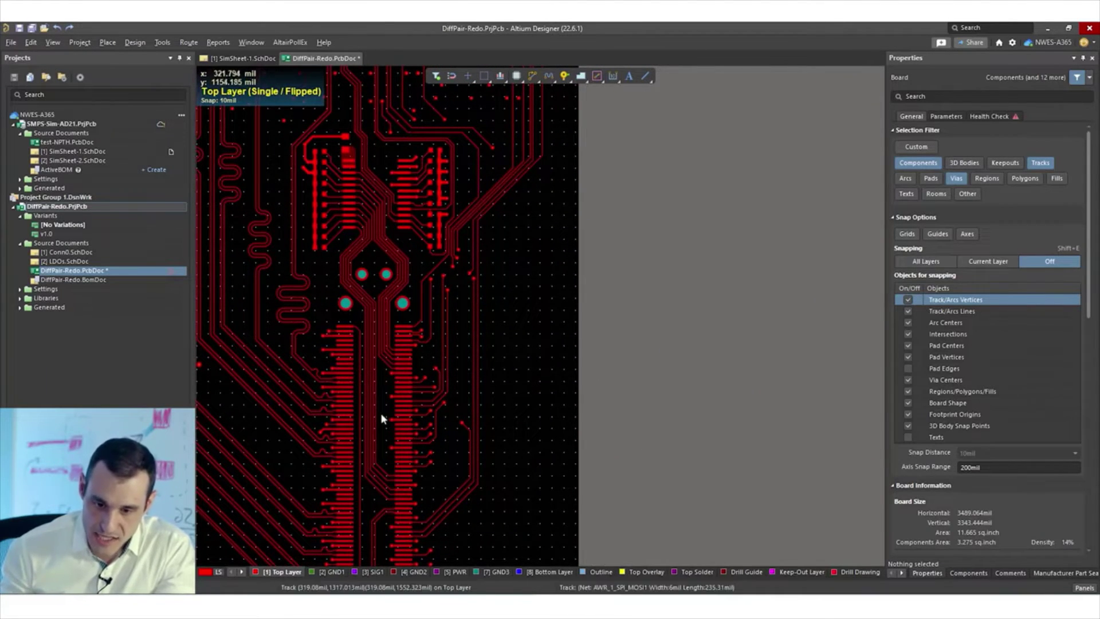
scroll(390, 390, down, 4)
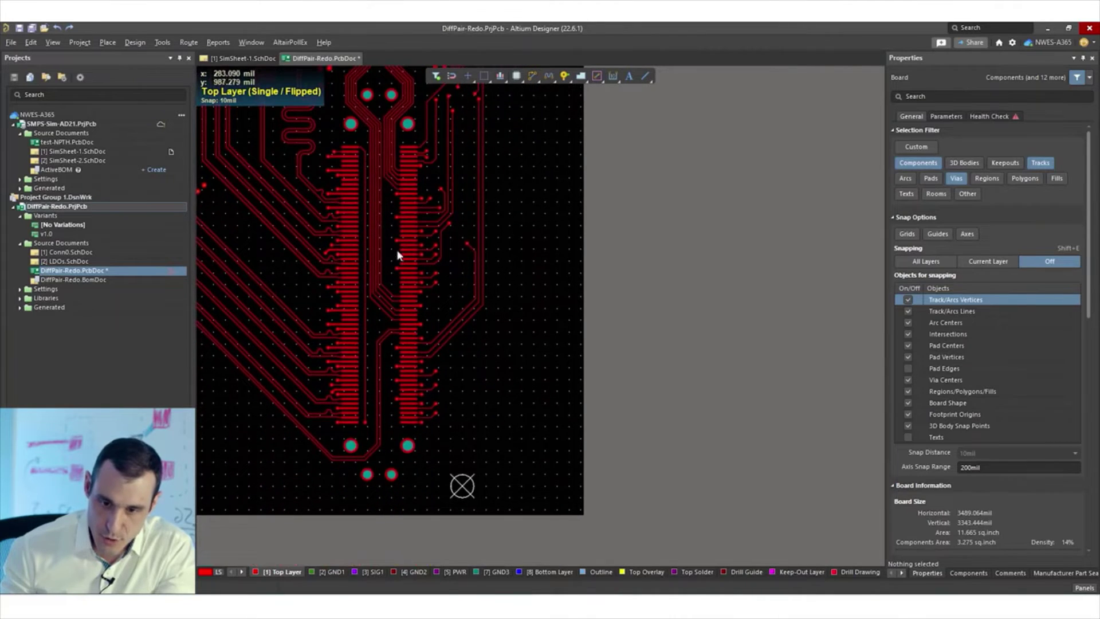
right_drag(398, 253, 447, 322)
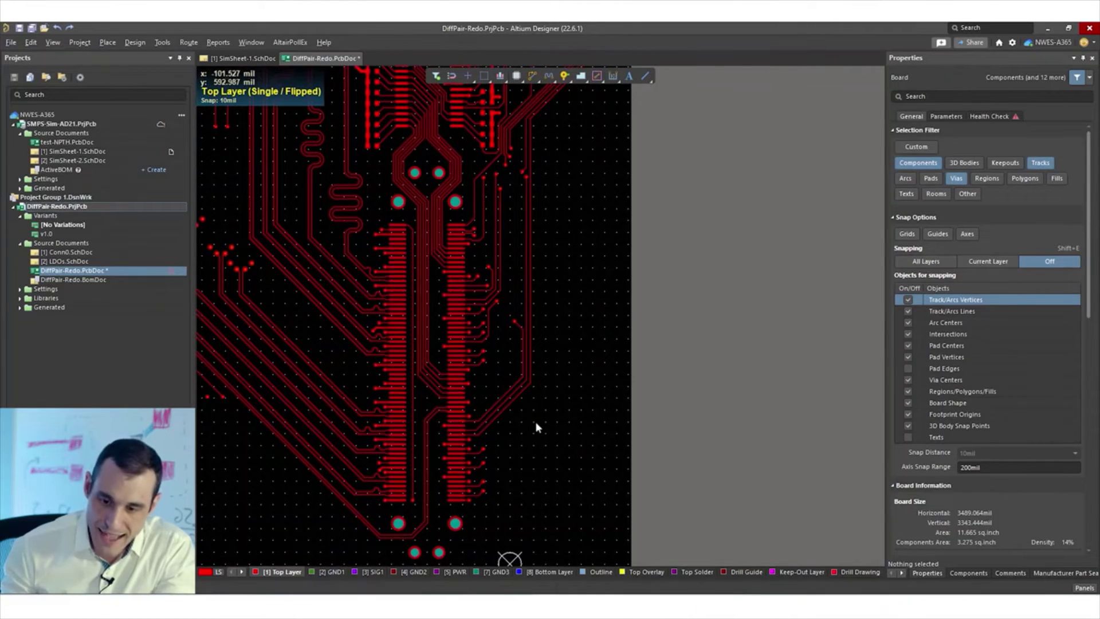
click(954, 179)
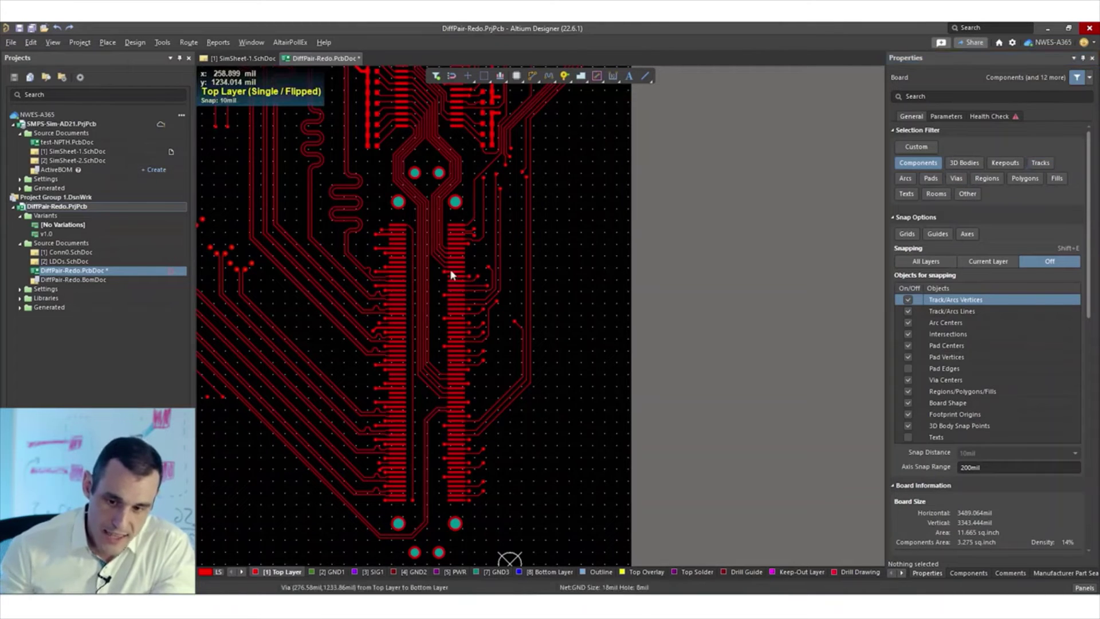
drag(461, 238, 392, 509)
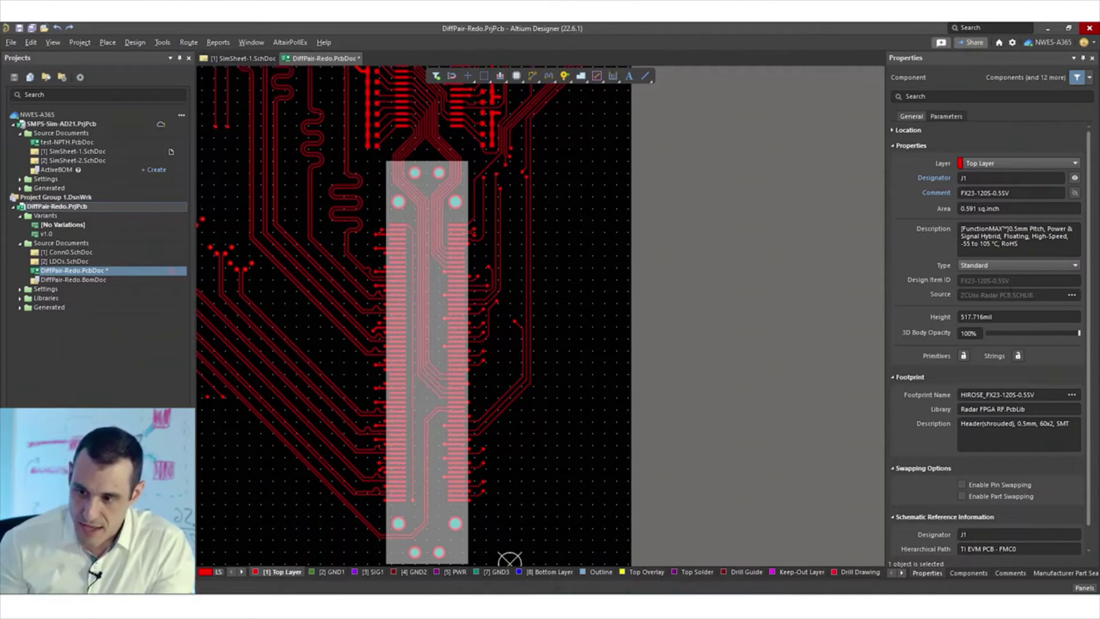
Try moving connector J1 to the board's right edge and undo the move after checking the re-routed traces.
drag(399, 337, 553, 334)
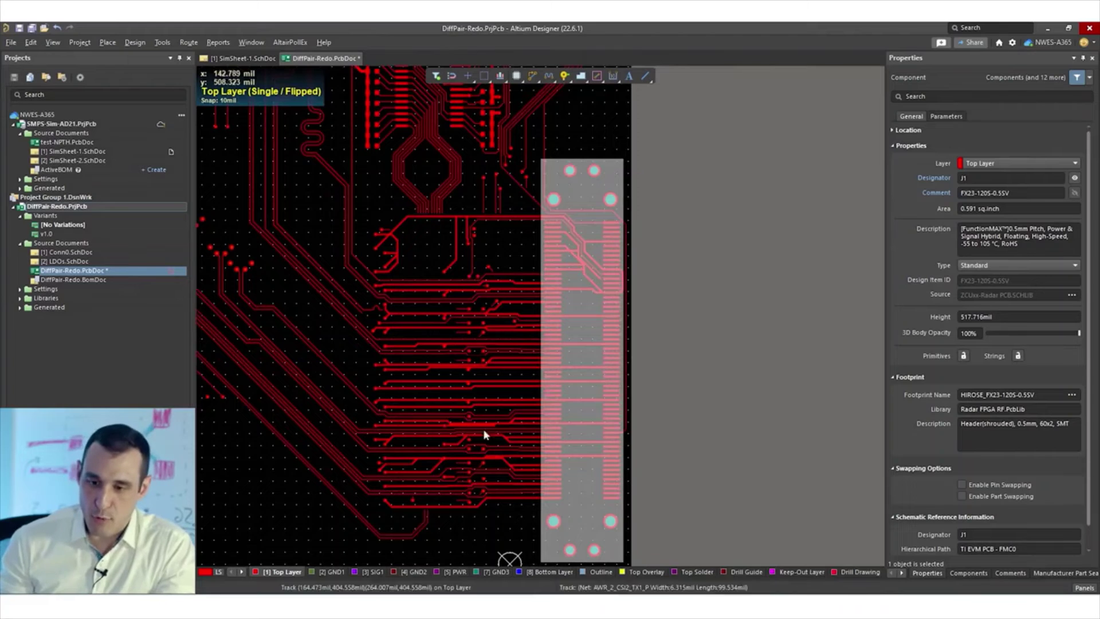
ctrl+scroll(447, 510, up, 8)
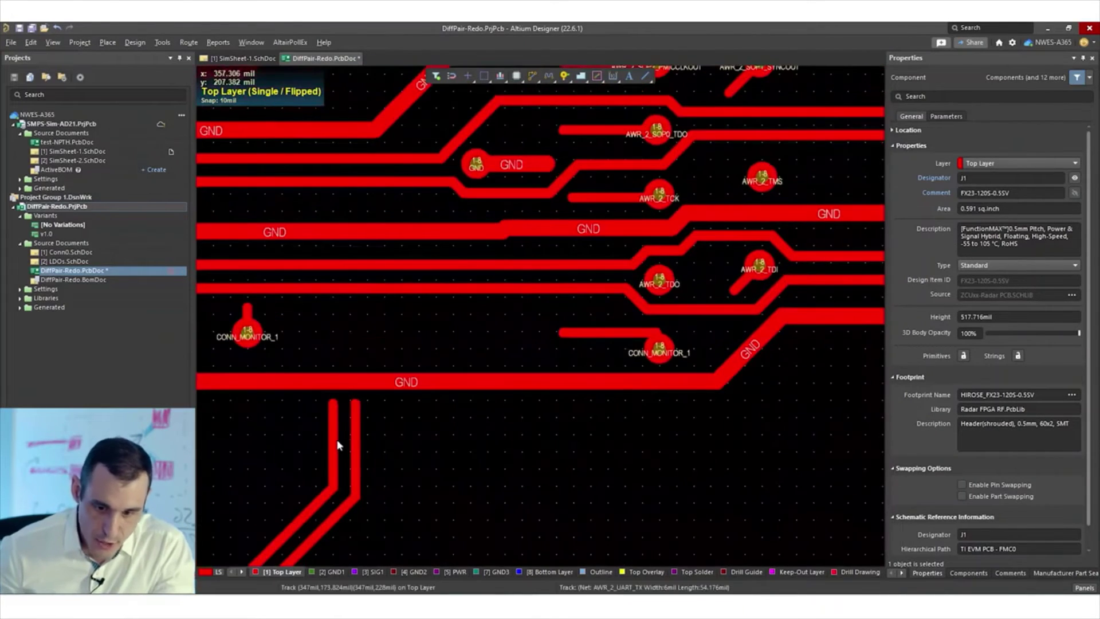
ctrl+scroll(357, 454, up, 2)
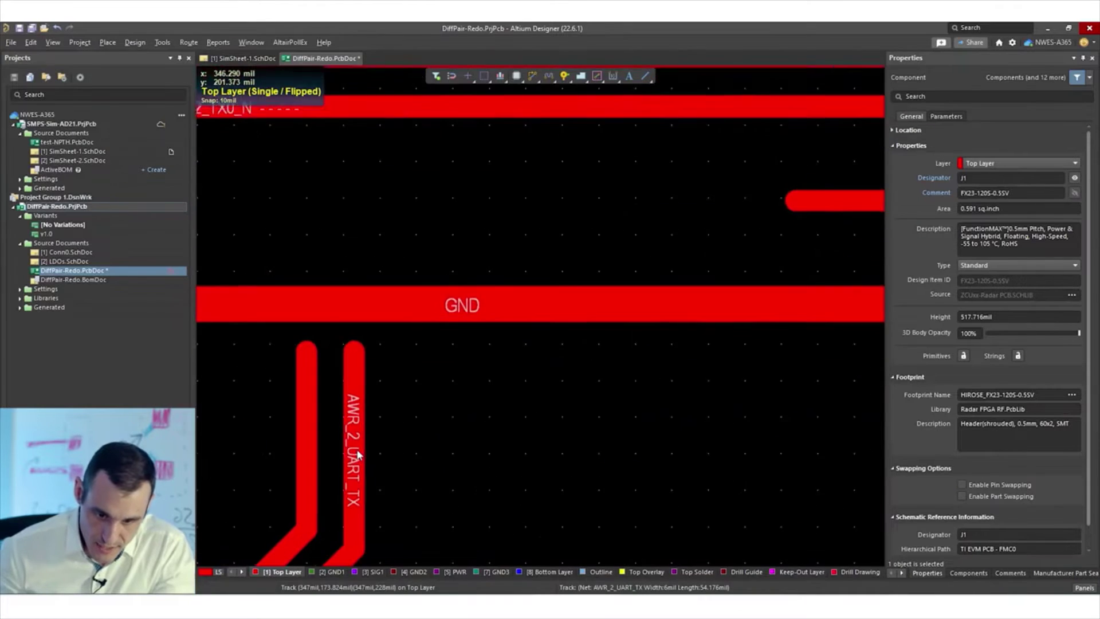
ctrl+scroll(357, 455, down, 5)
ctrl+scroll(359, 454, down, 4)
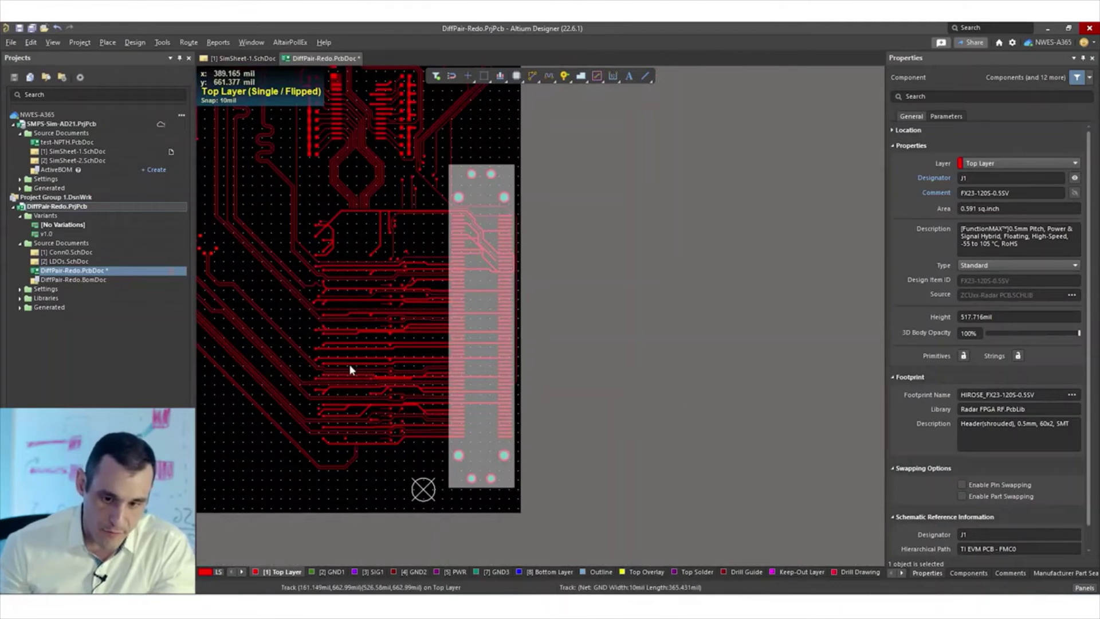
key(ctrl+z)
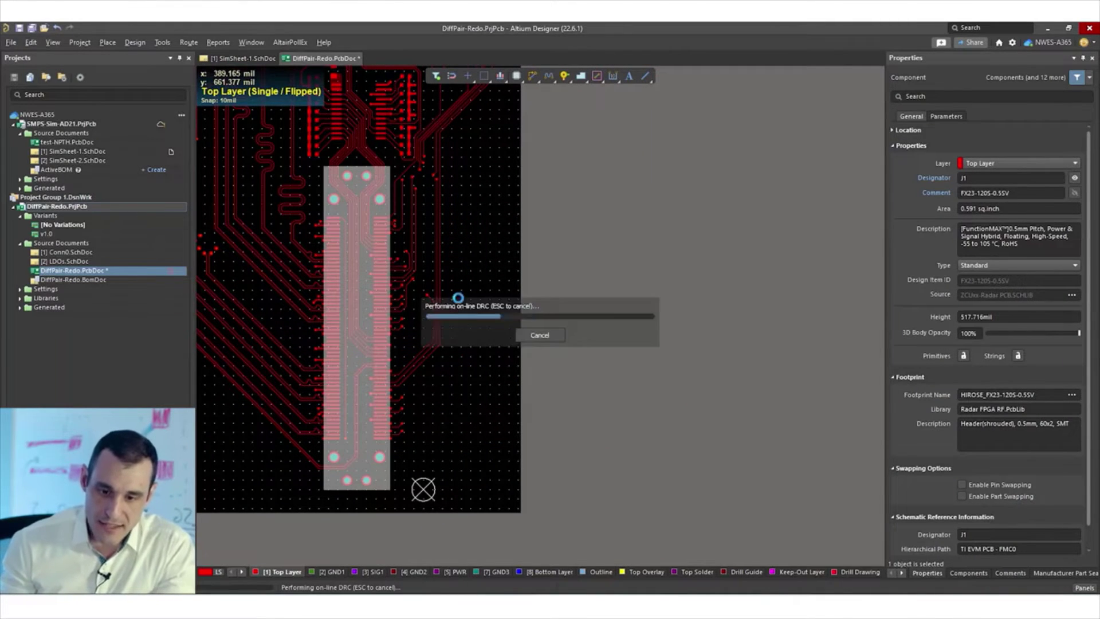
right_drag(438, 391, 663, 393)
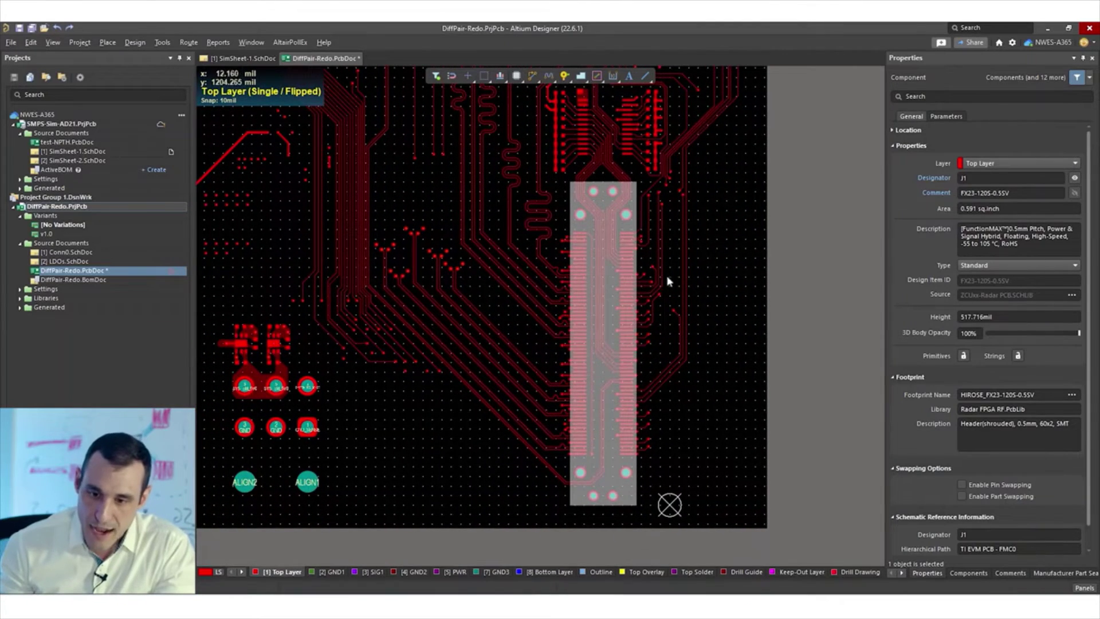
right_drag(666, 277, 629, 475)
right_drag(570, 253, 408, 215)
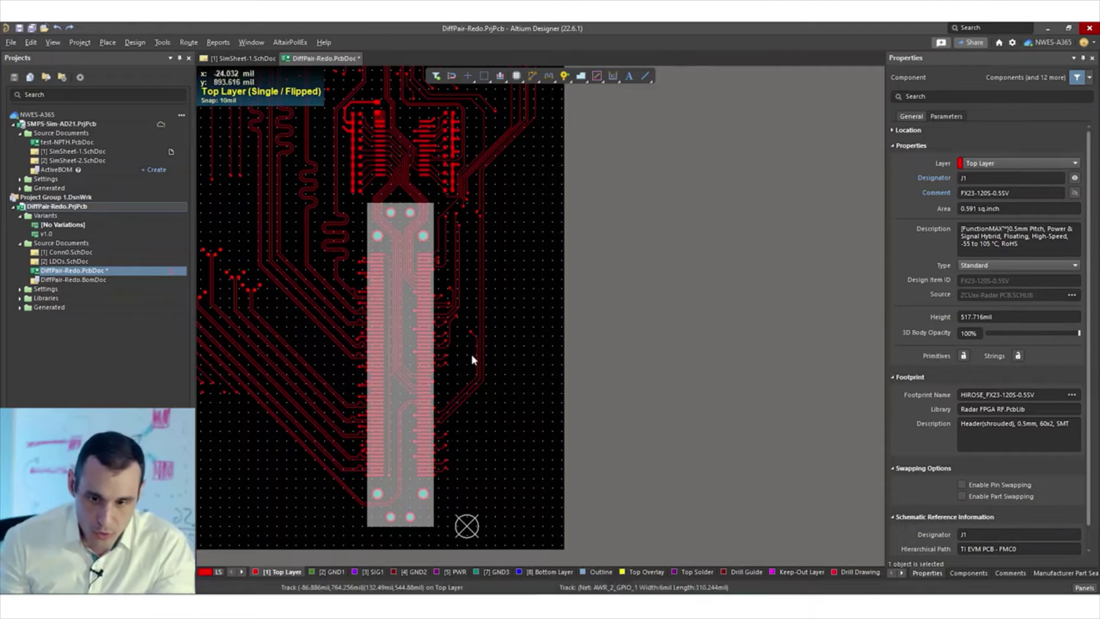
scroll(471, 353, up, 4)
shift+scroll(435, 372, left, 1)
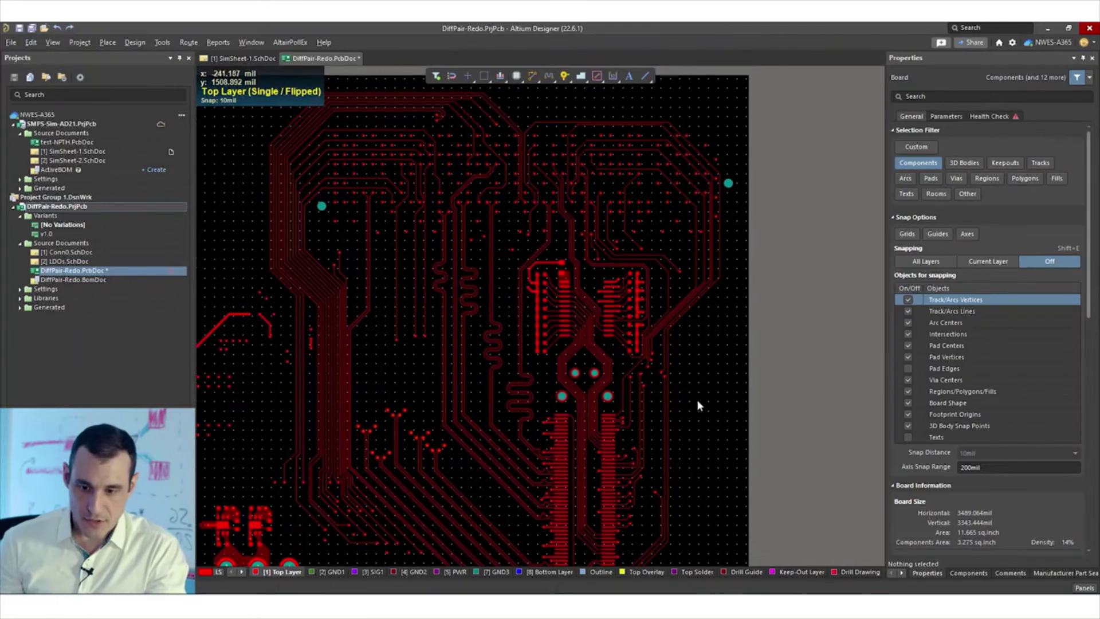
Switch to the Bottom Layer and select regulator U1.
ctrl+scroll(697, 400, up, 3)
ctrl+scroll(492, 491, up, 5)
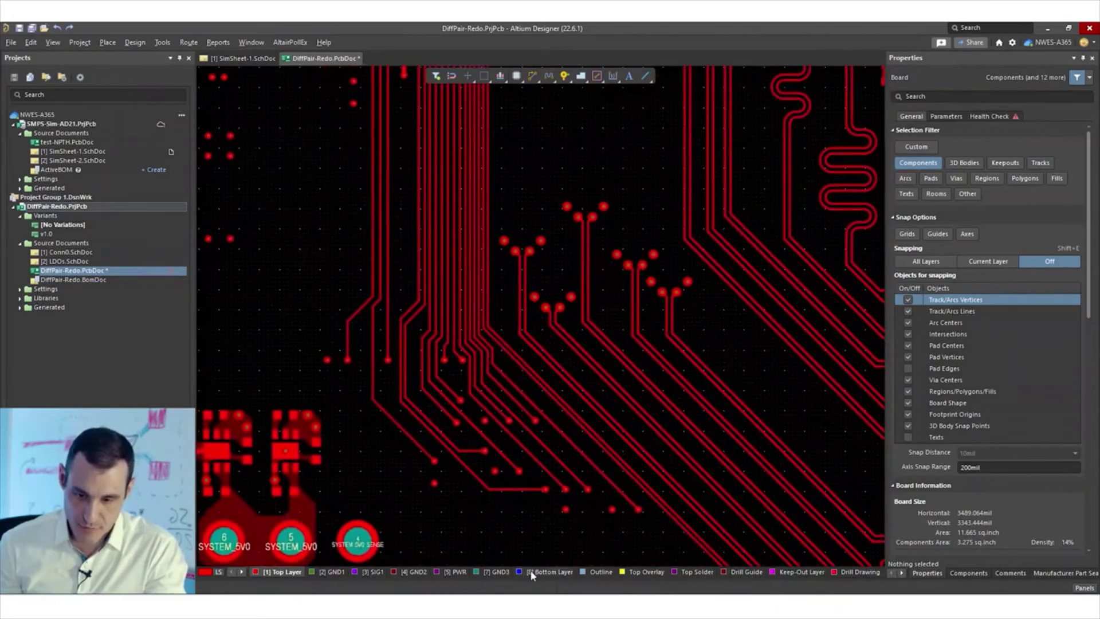
click(536, 572)
ctrl+scroll(609, 509, up, 4)
scroll(705, 361, up, 3)
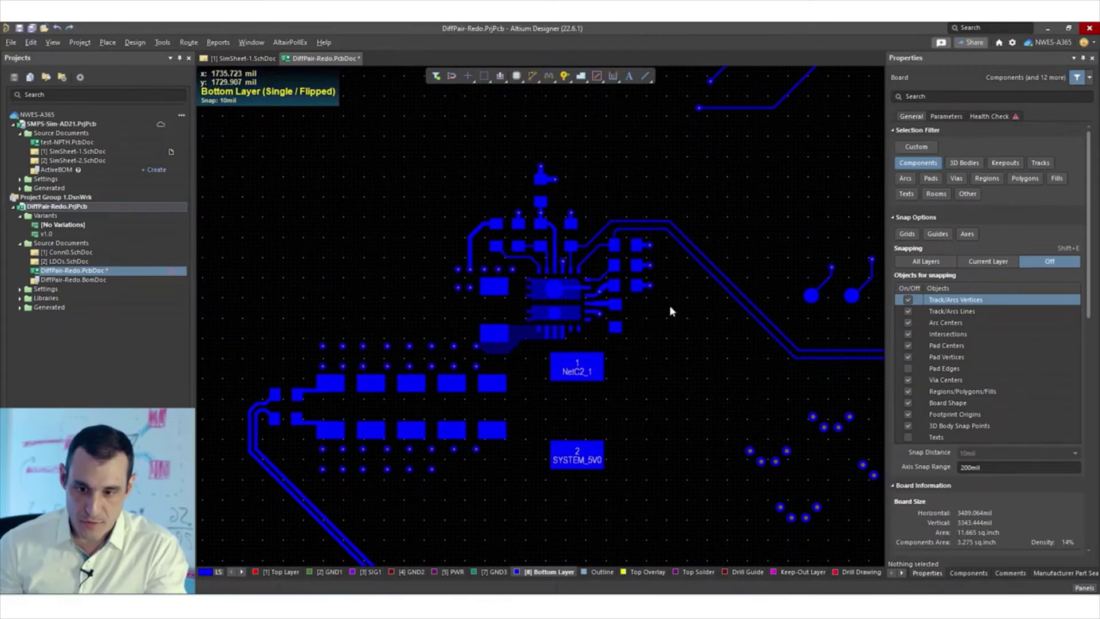
click(542, 298)
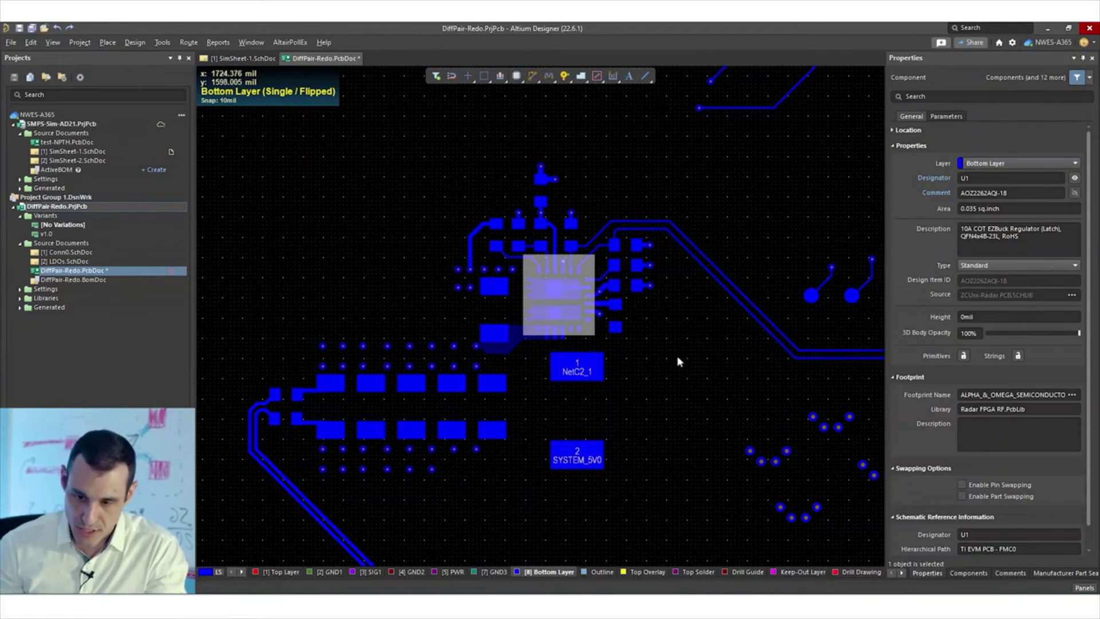
right_drag(676, 344, 644, 365)
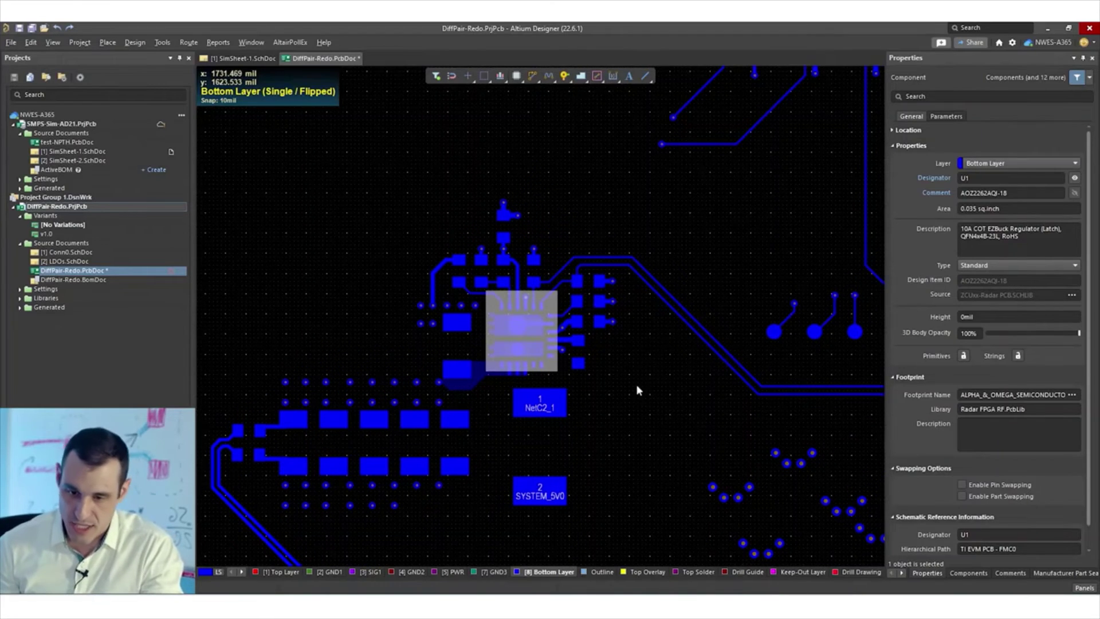
right_drag(621, 406, 636, 437)
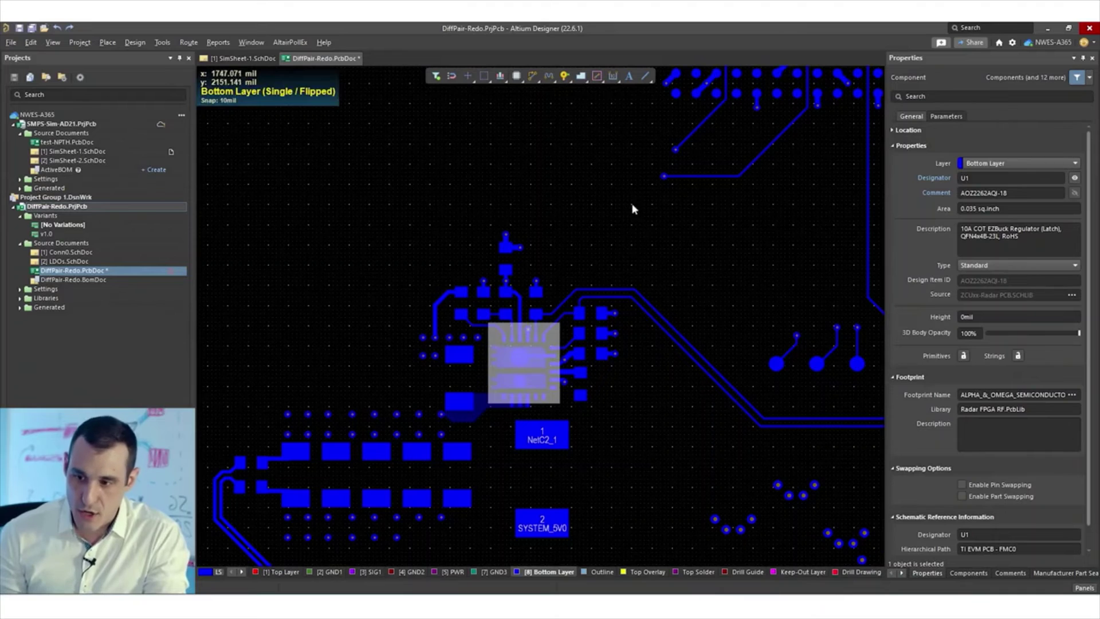
drag(621, 208, 433, 426)
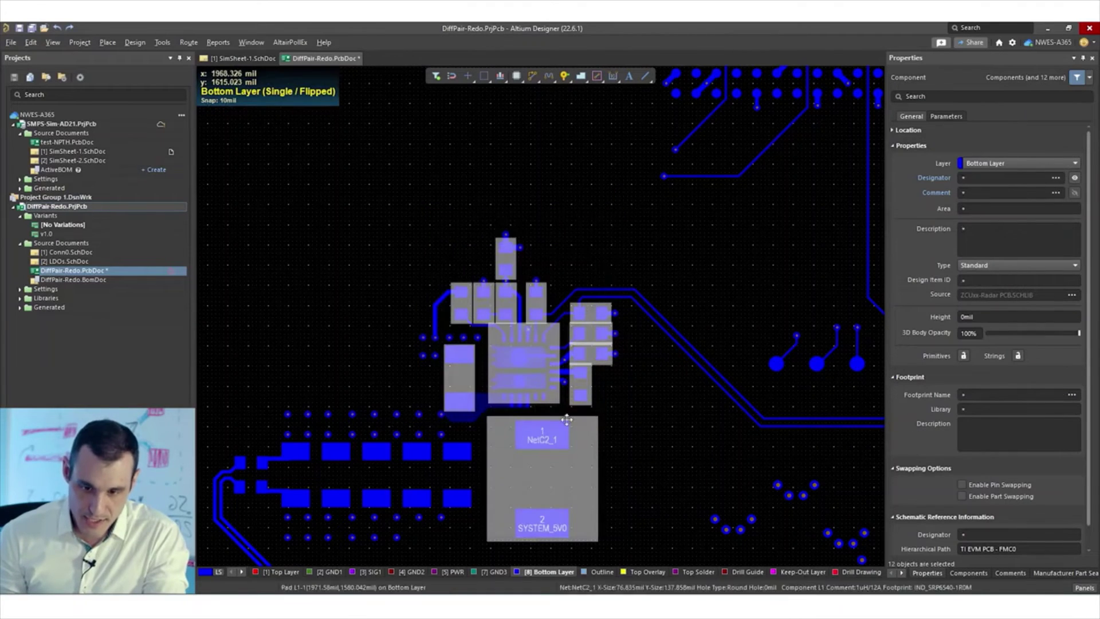
shift+click(556, 460)
click(615, 406)
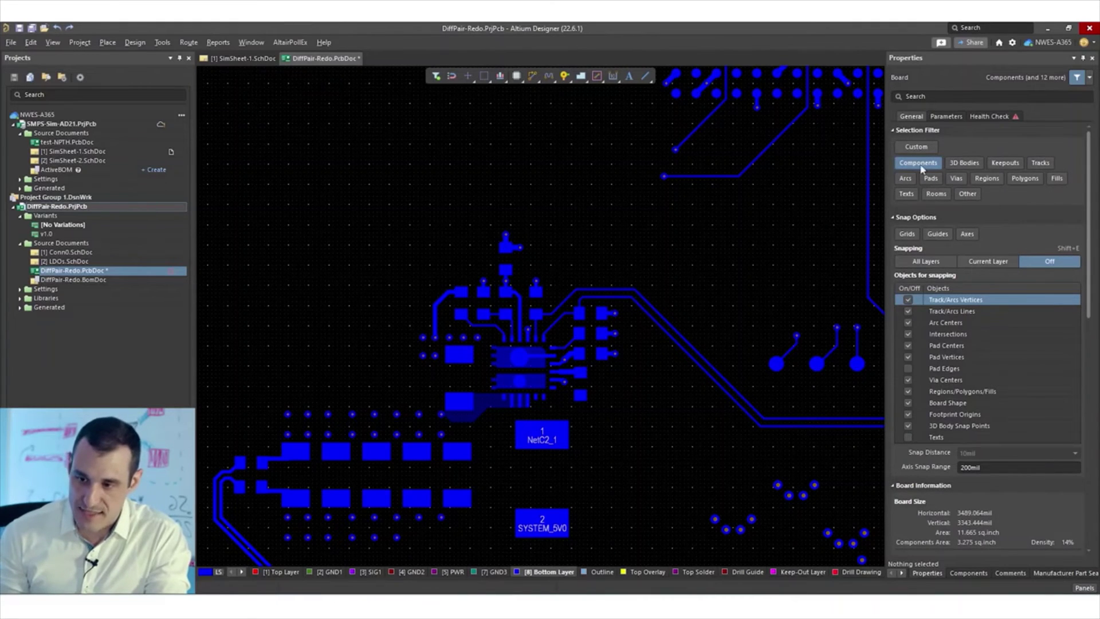
Allow tracks, vias, regions and polygons in the selection filter and select U1 with its surrounding small components and routing, excluding L1.
click(1035, 164)
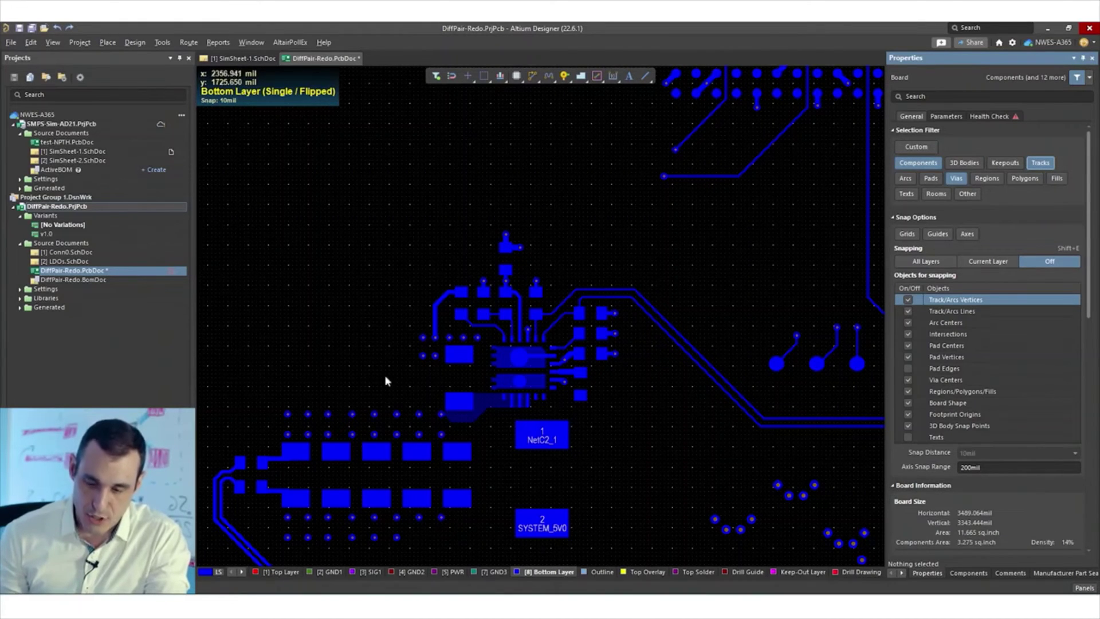
click(987, 178)
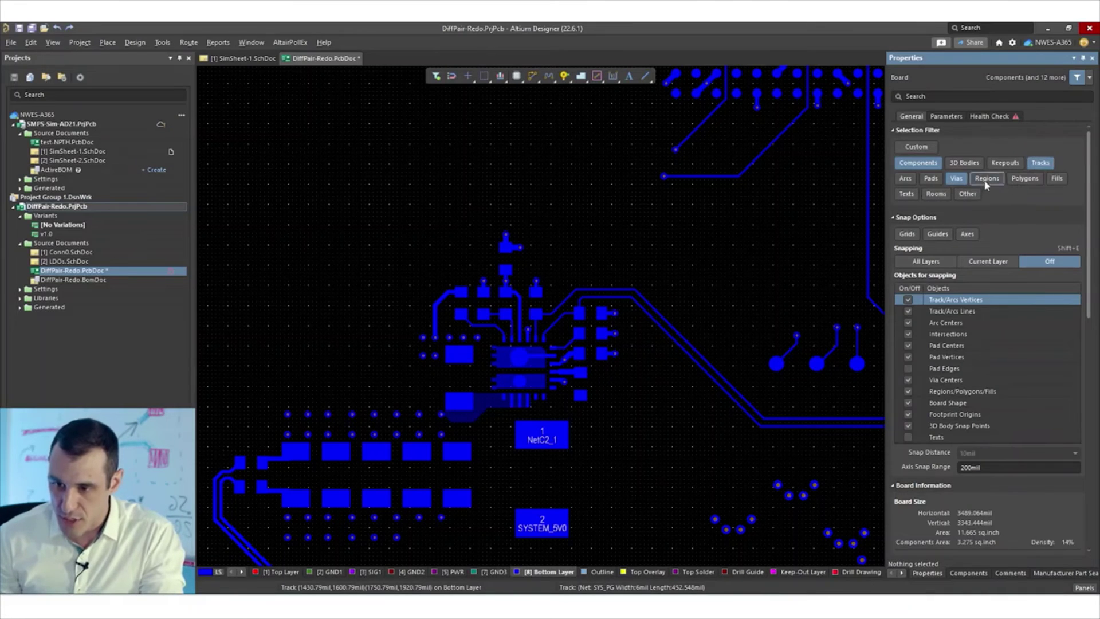
click(1025, 178)
drag(616, 204, 411, 423)
Move the selected U1 circuit with its tracks and vias up and left, away from L1, and clear the selection.
drag(554, 385, 453, 295)
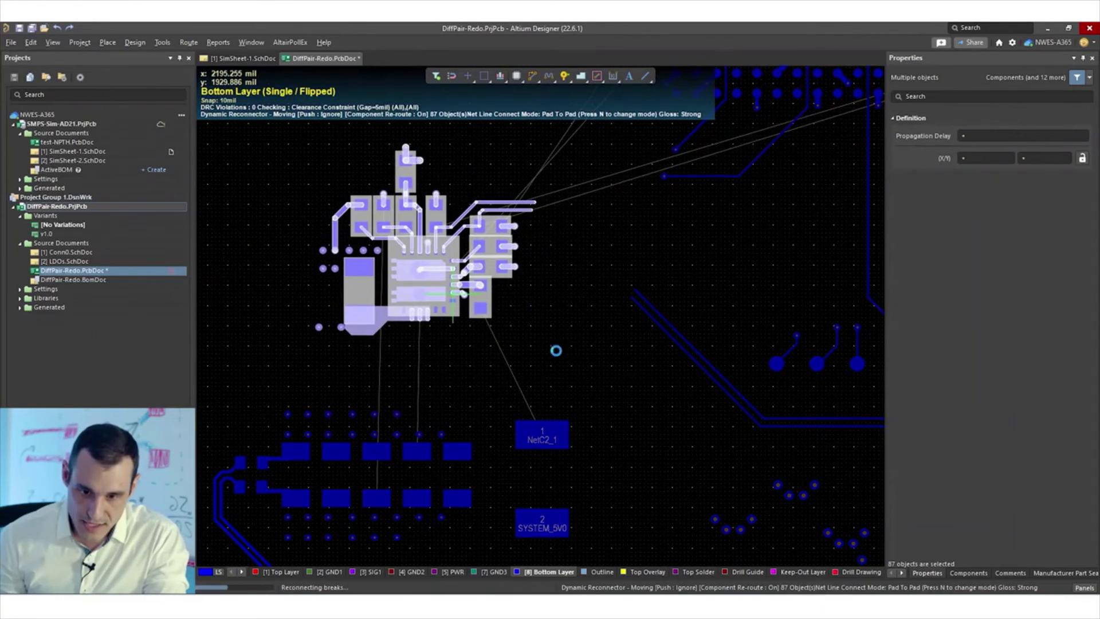
right_drag(578, 356, 646, 425)
click(526, 361)
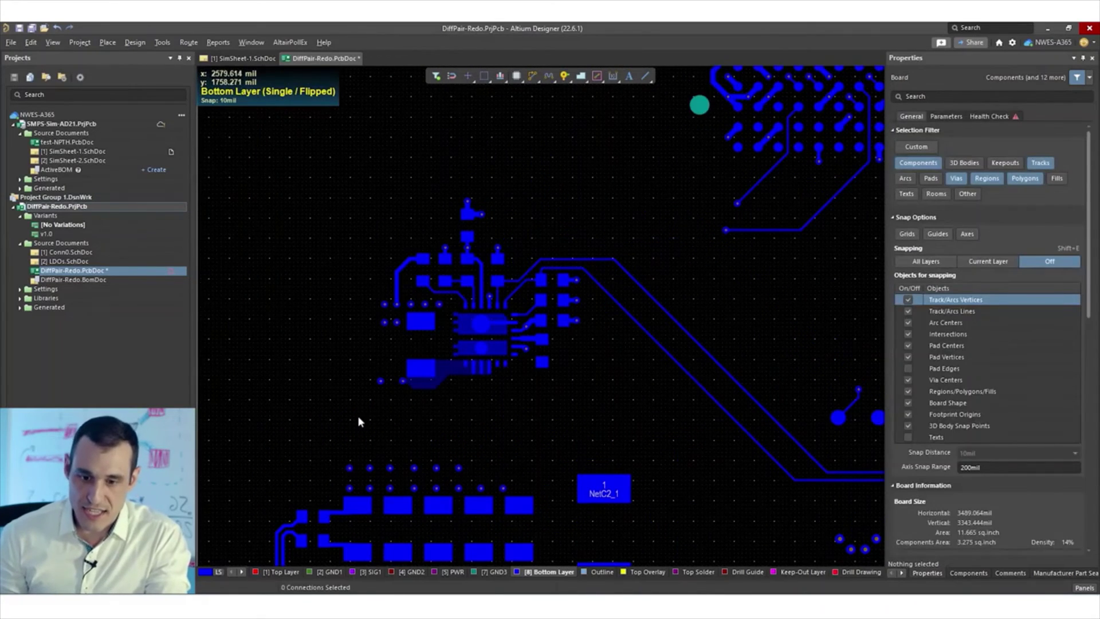
Reselect the U1 circuit with its routing, move it further up and left, and inspect the re-routed trace pair.
drag(359, 415, 590, 177)
drag(487, 335, 374, 197)
right_drag(527, 332, 189, 425)
right_drag(336, 410, 545, 419)
scroll(437, 338, down, 3)
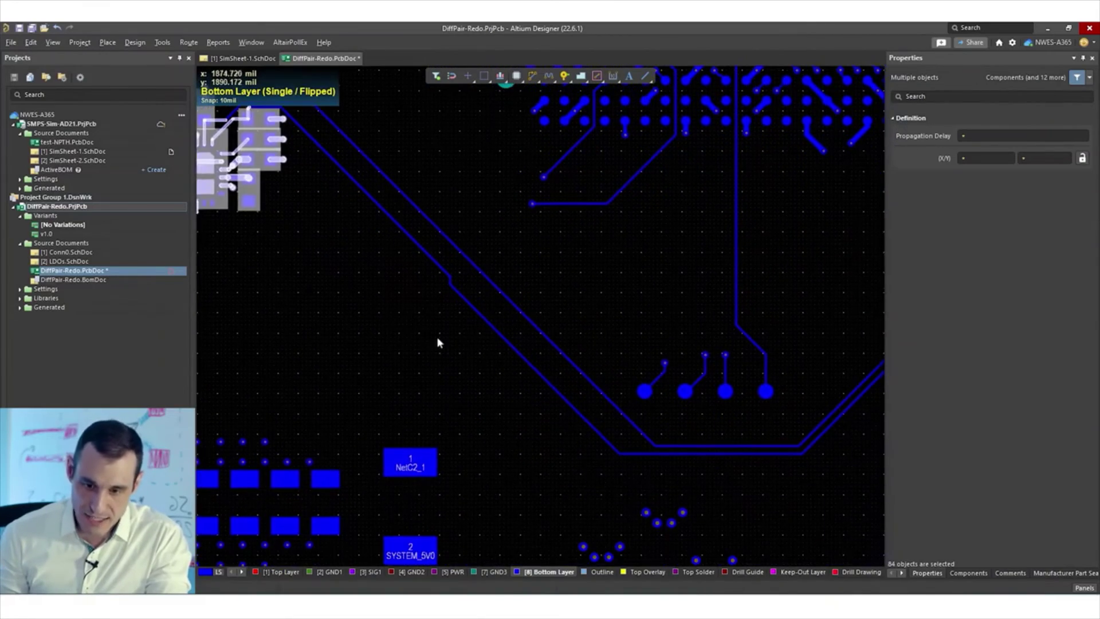
scroll(407, 339, up, 3)
right_drag(407, 338, 562, 388)
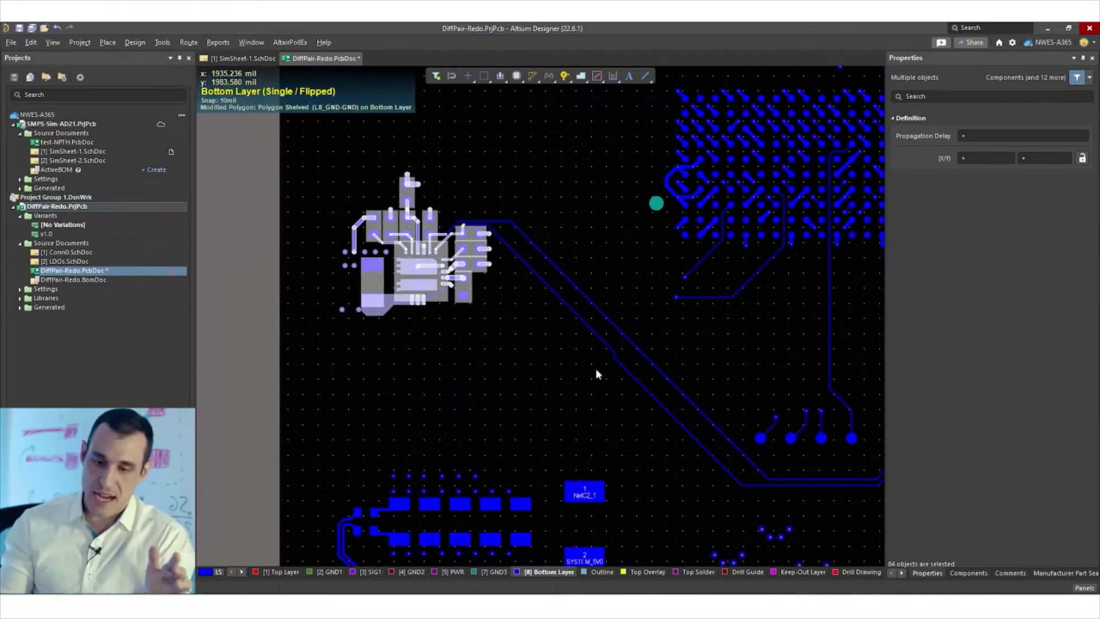
right_drag(556, 424, 717, 270)
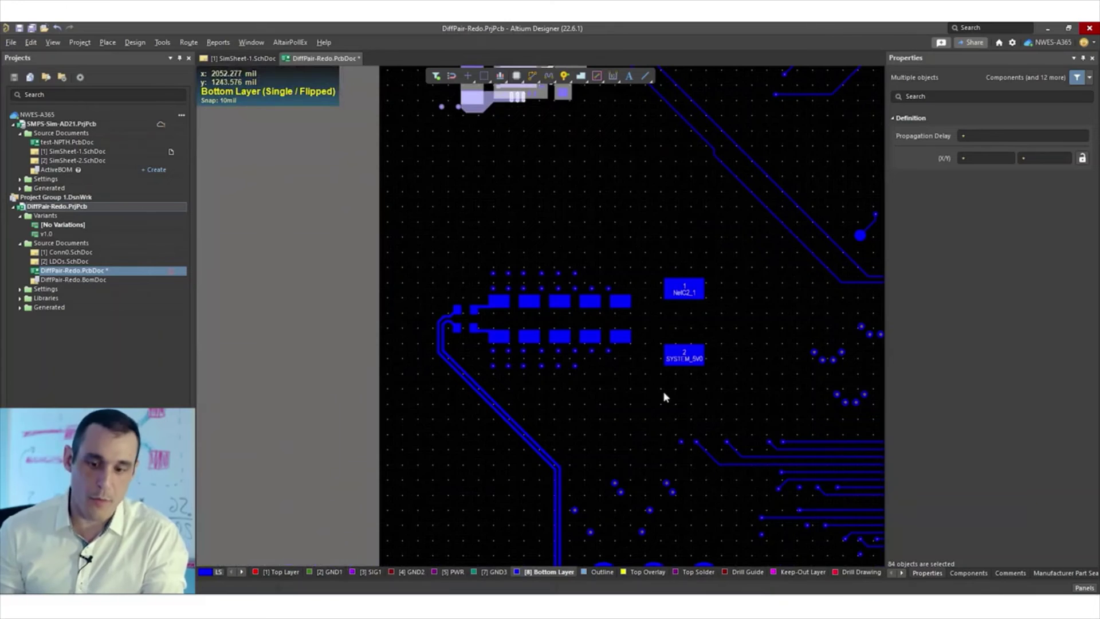